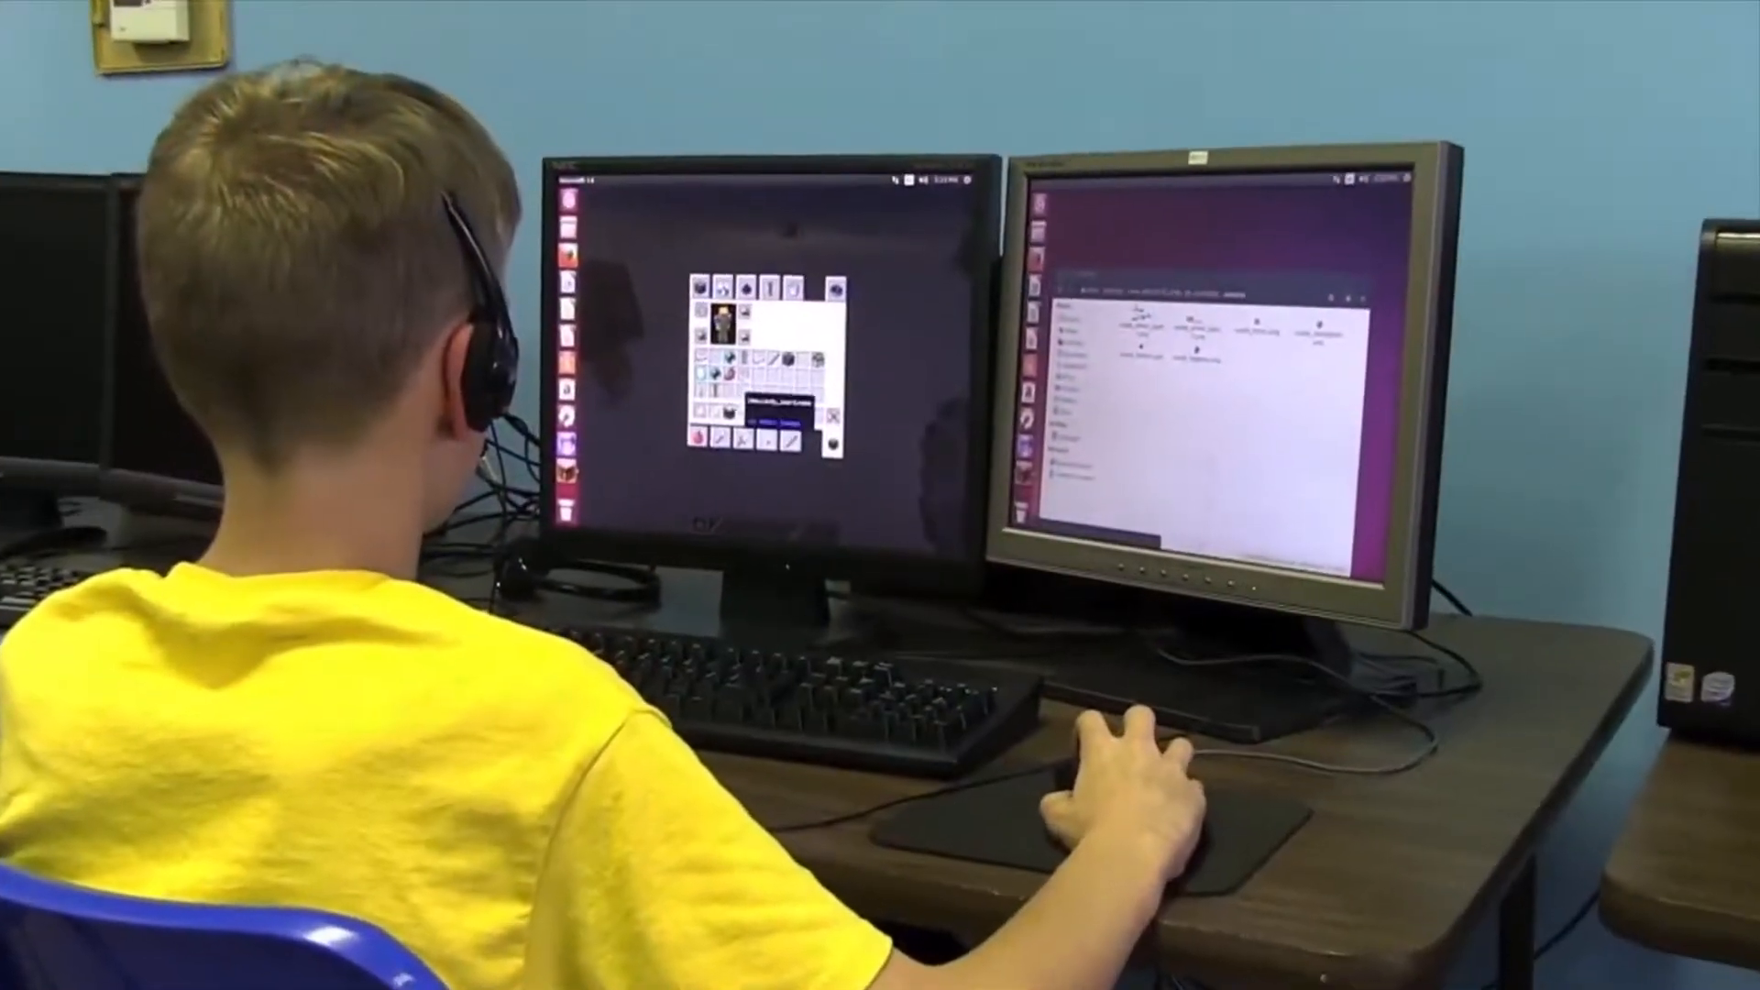
Load the simplycoding.org Code Dungeon gallery of student-made games.
key(e)
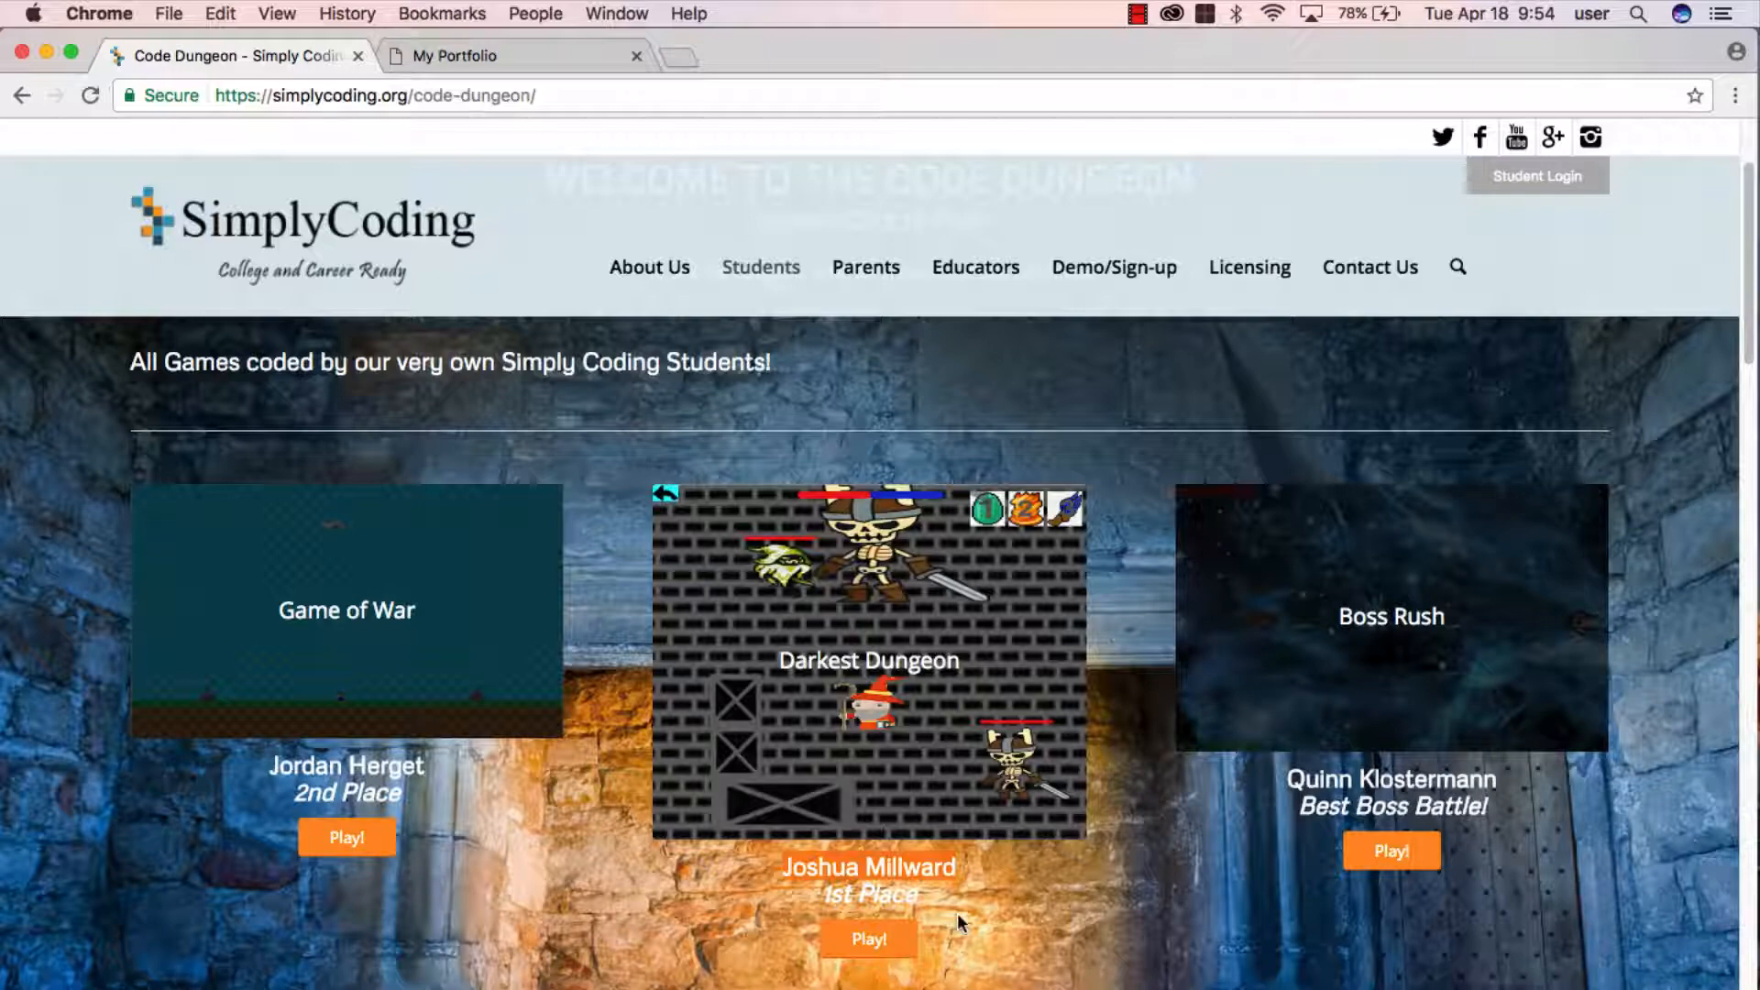
Launch the Darkest Dungeon student game in a new tab with its sound muted.
click(828, 629)
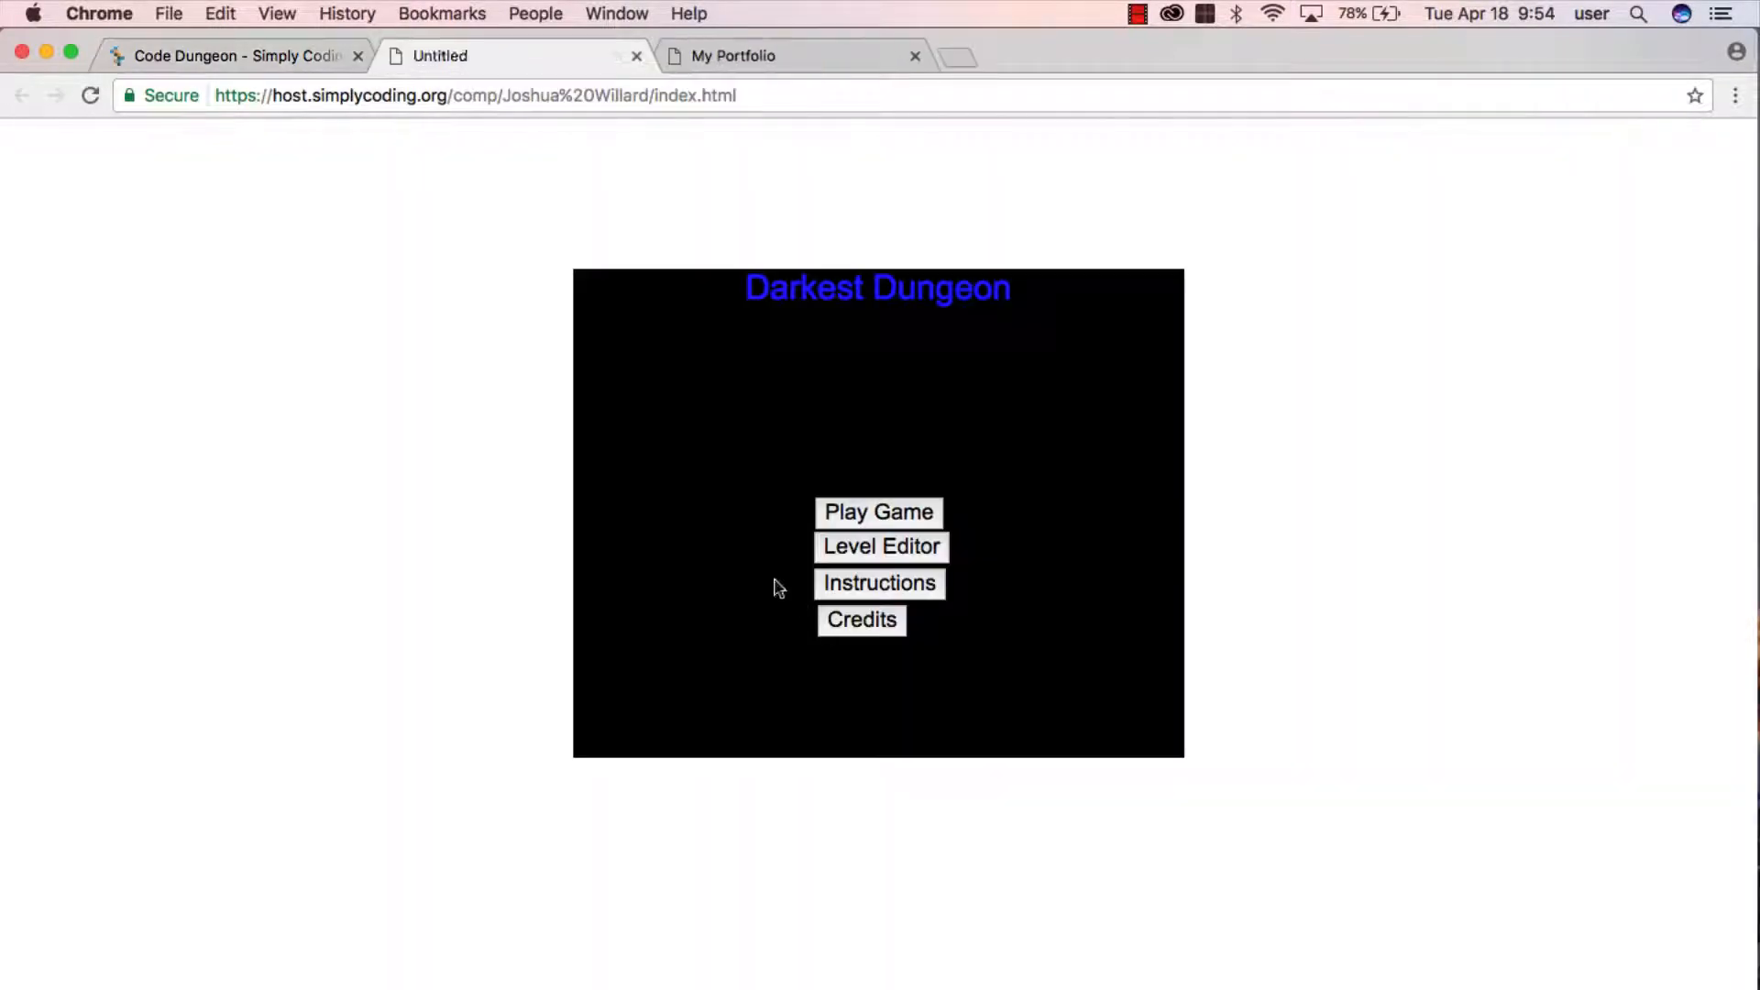
right_click(480, 53)
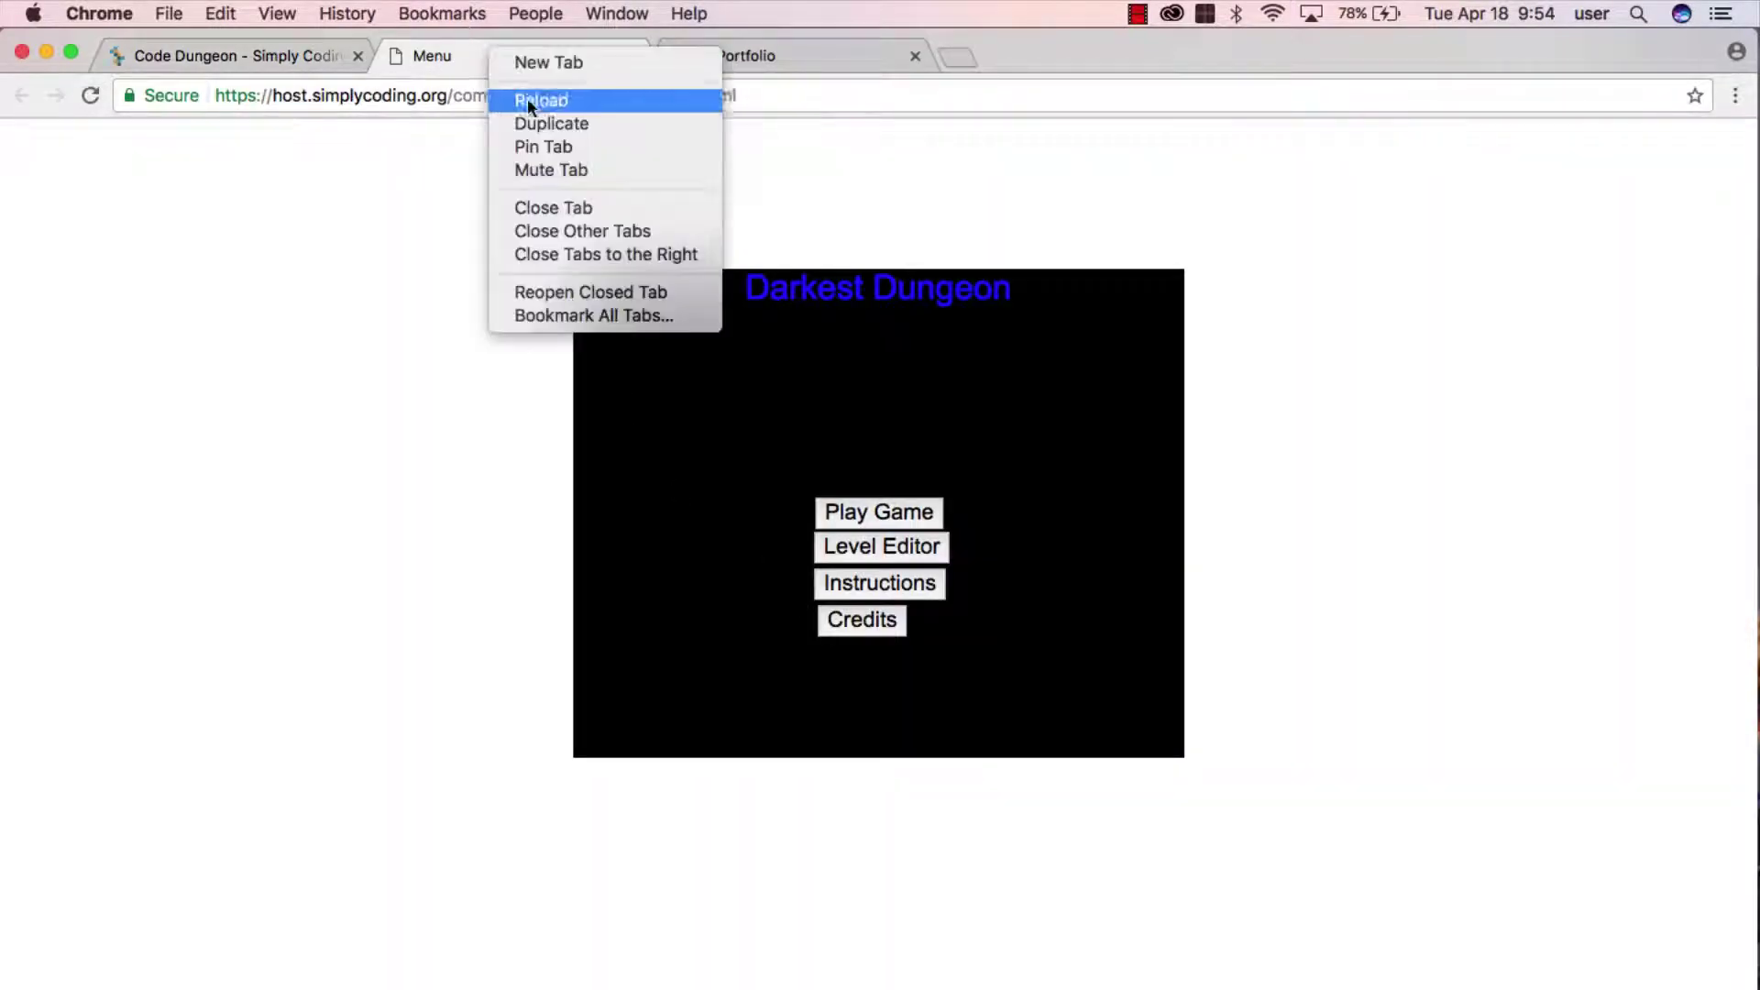
click(544, 170)
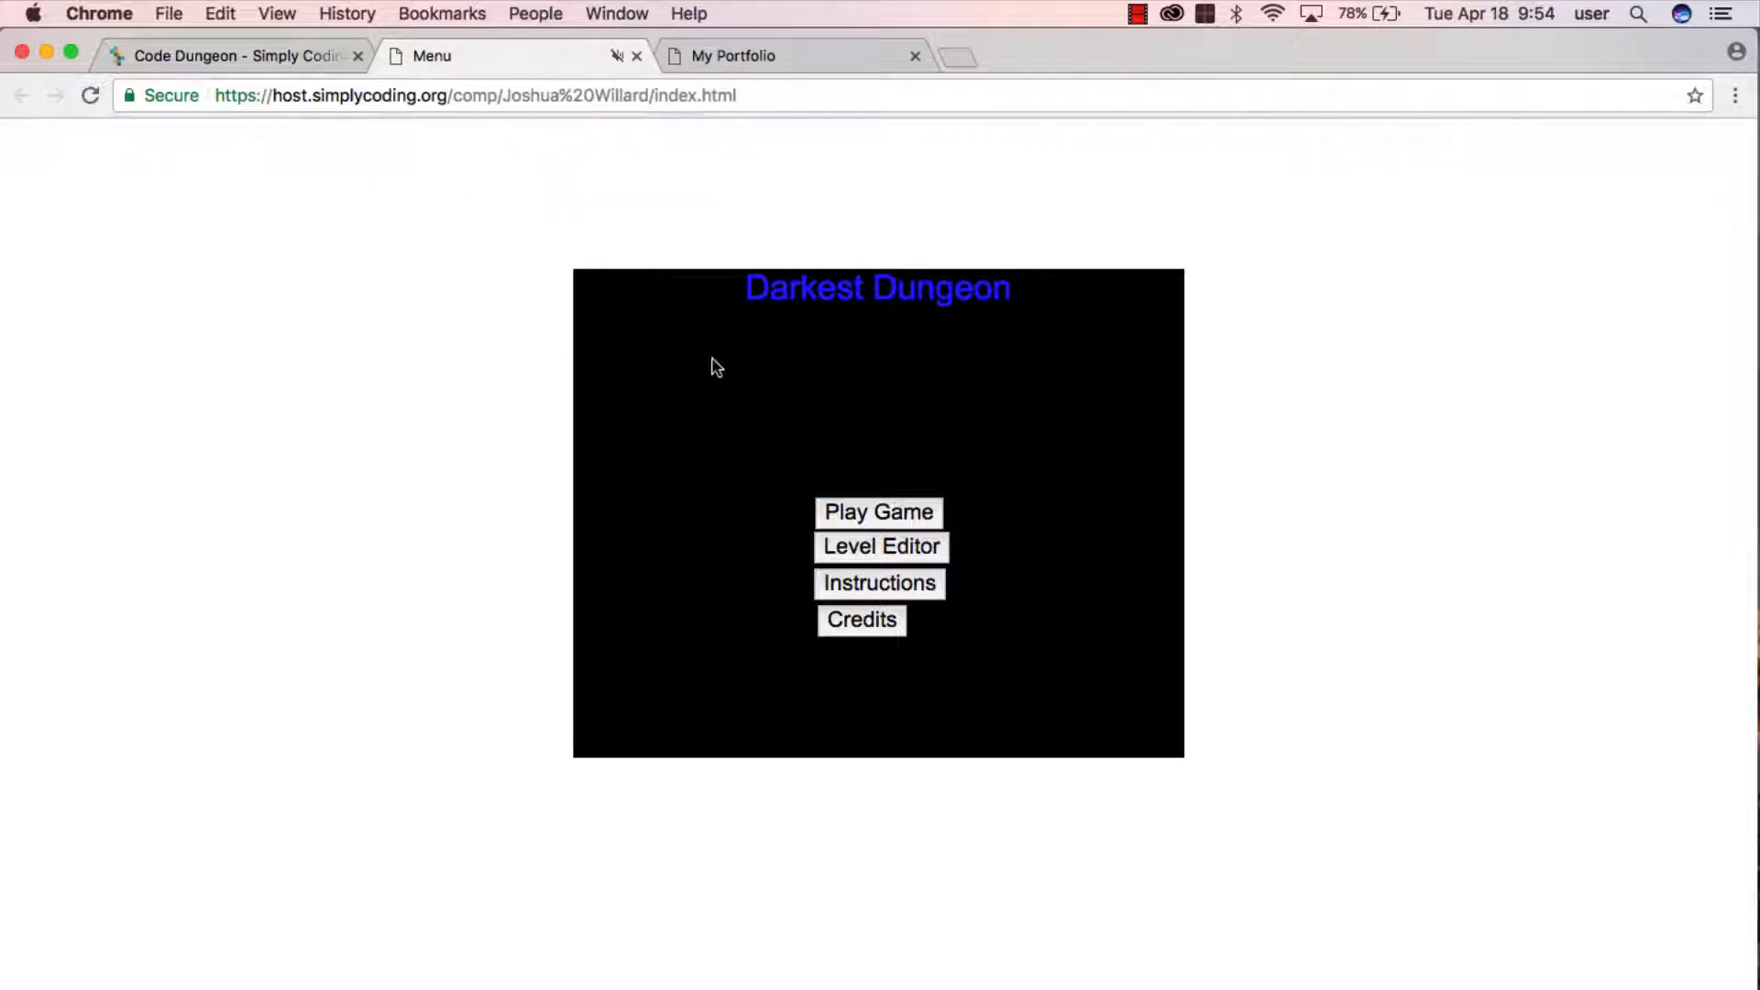
Page through the game's instruction slides up to the Spells screen.
click(891, 590)
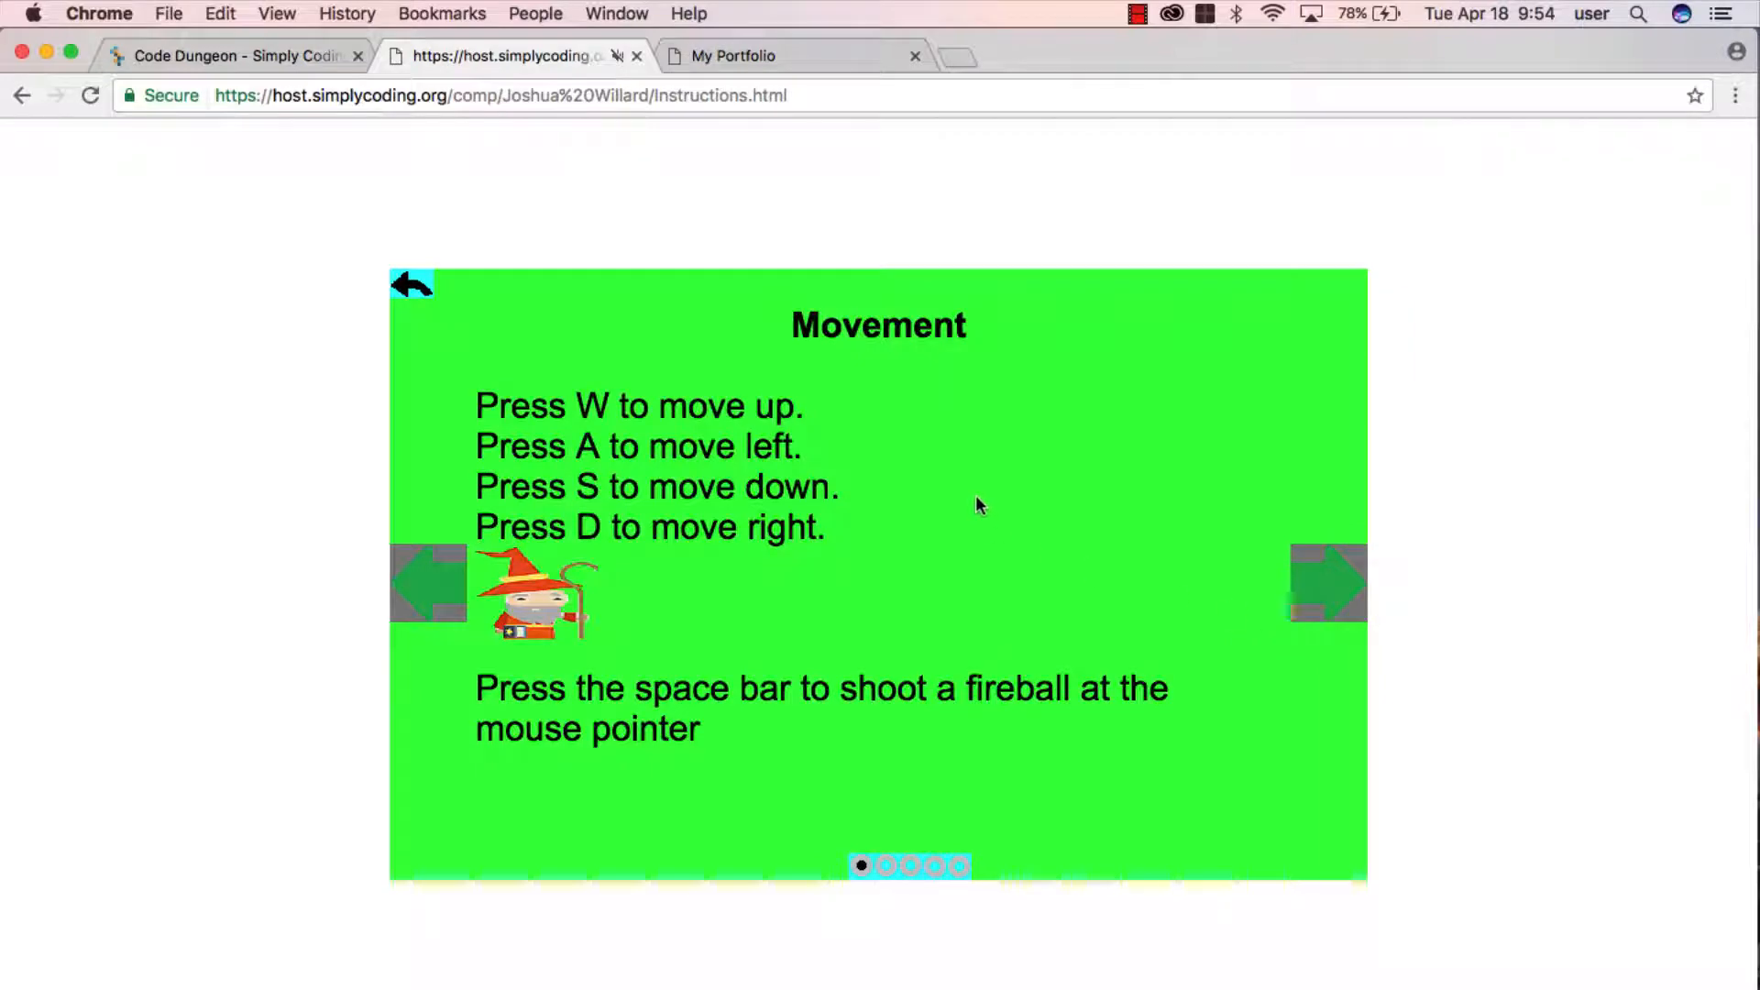
click(1339, 603)
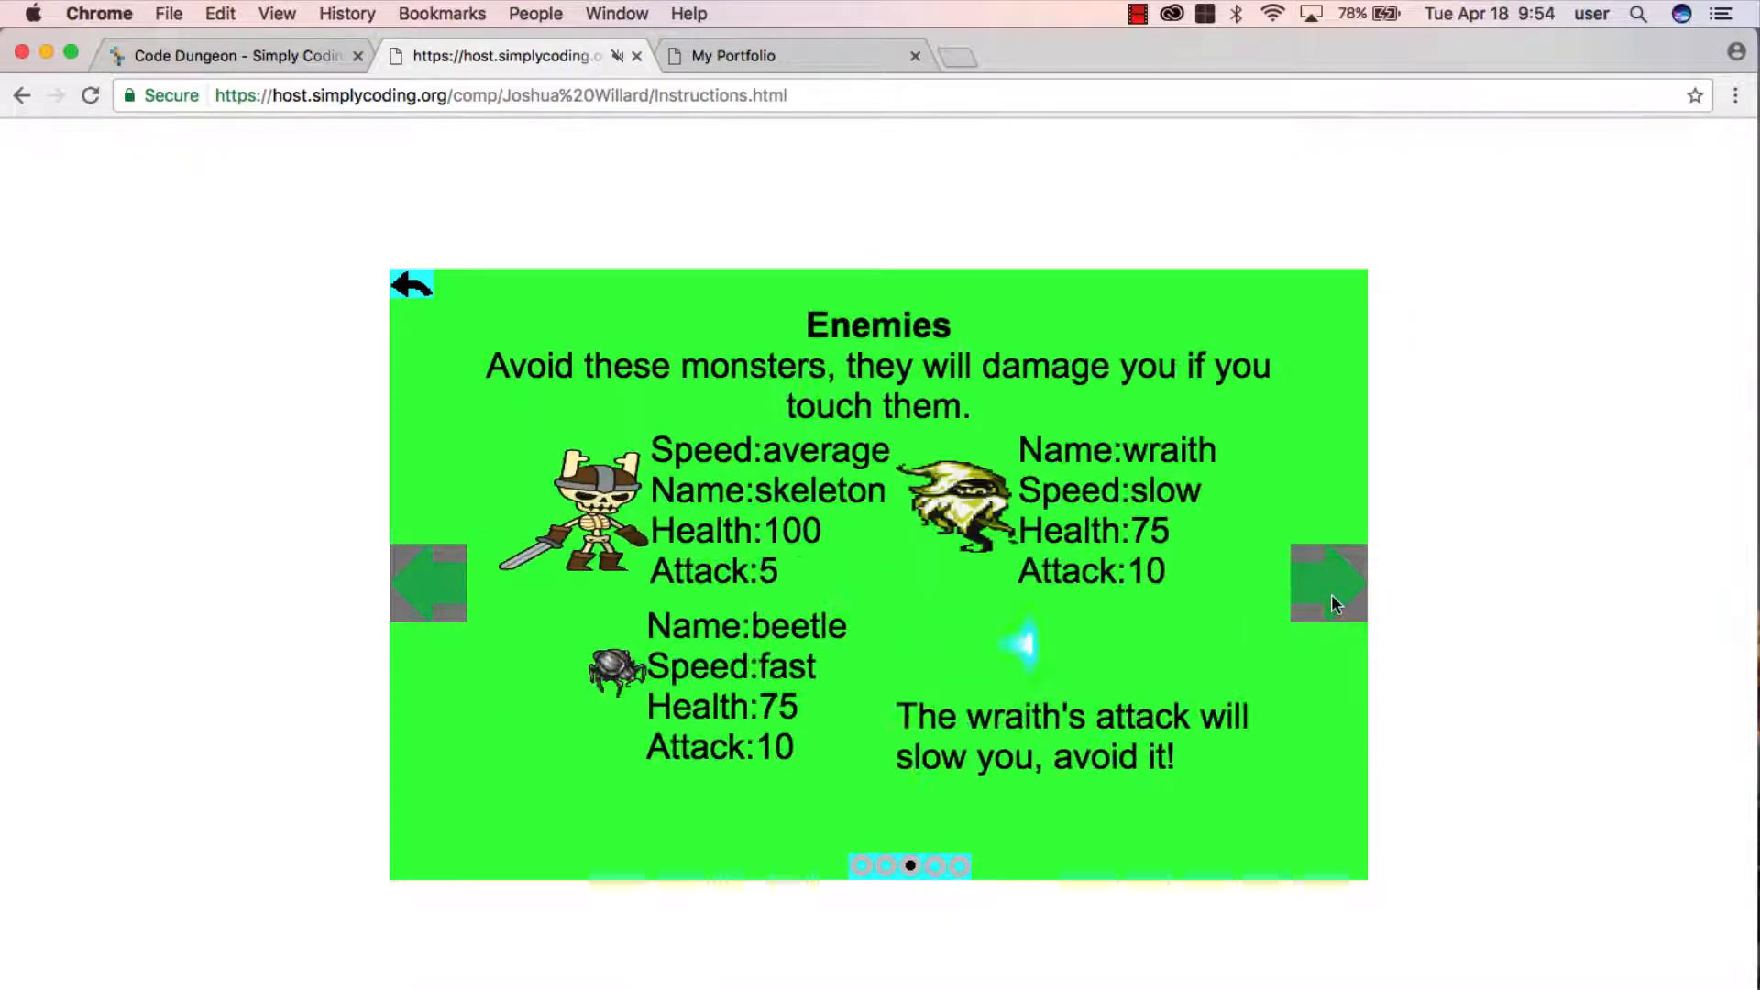
click(1331, 594)
click(1332, 595)
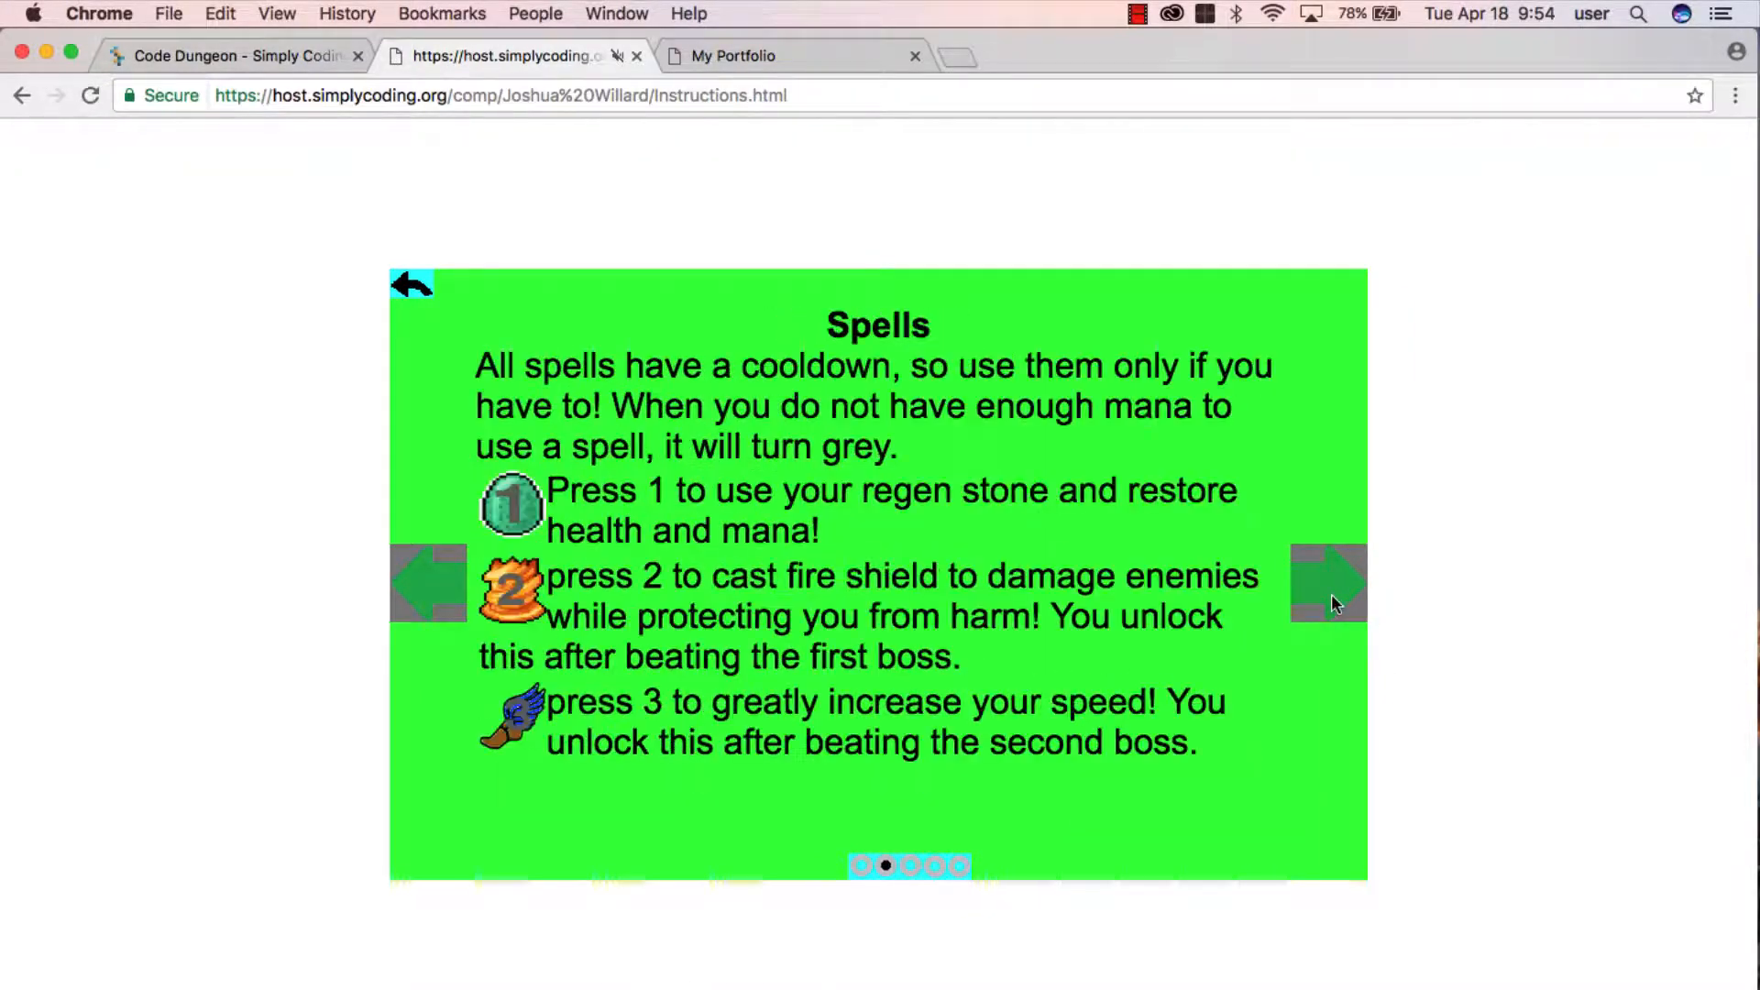
View the instructions page's HTML source, close it, and go back to the game's main menu.
right_click(1434, 467)
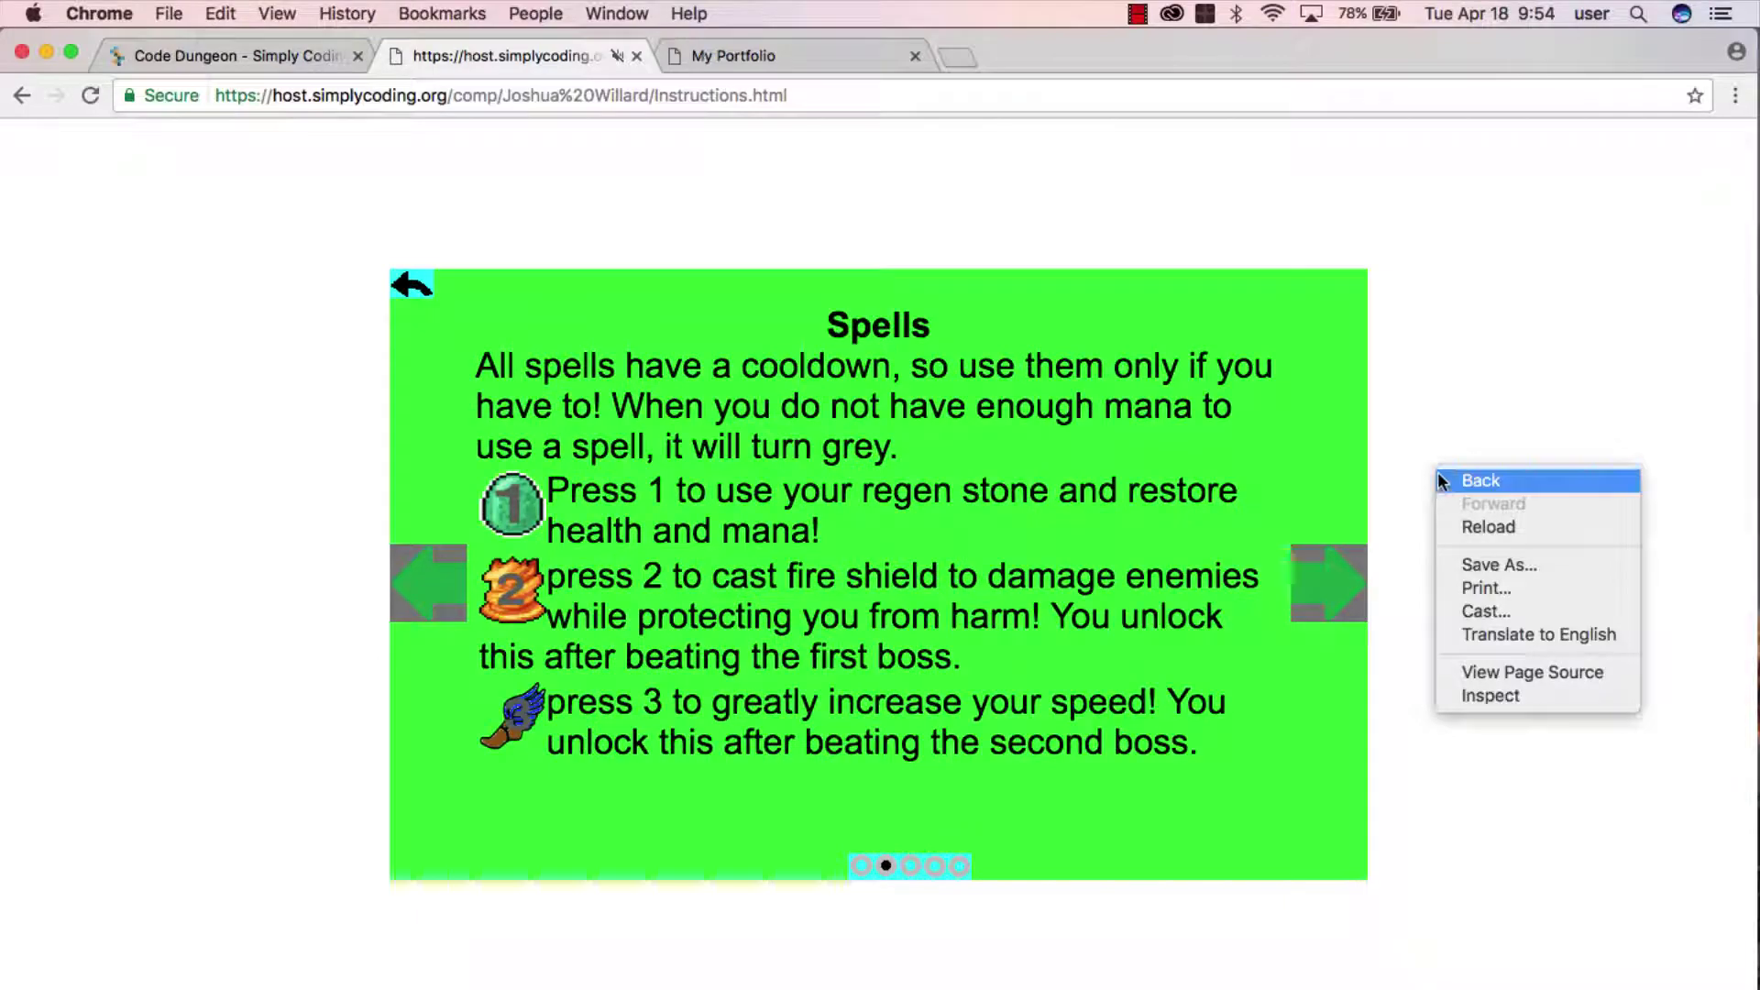
click(1501, 670)
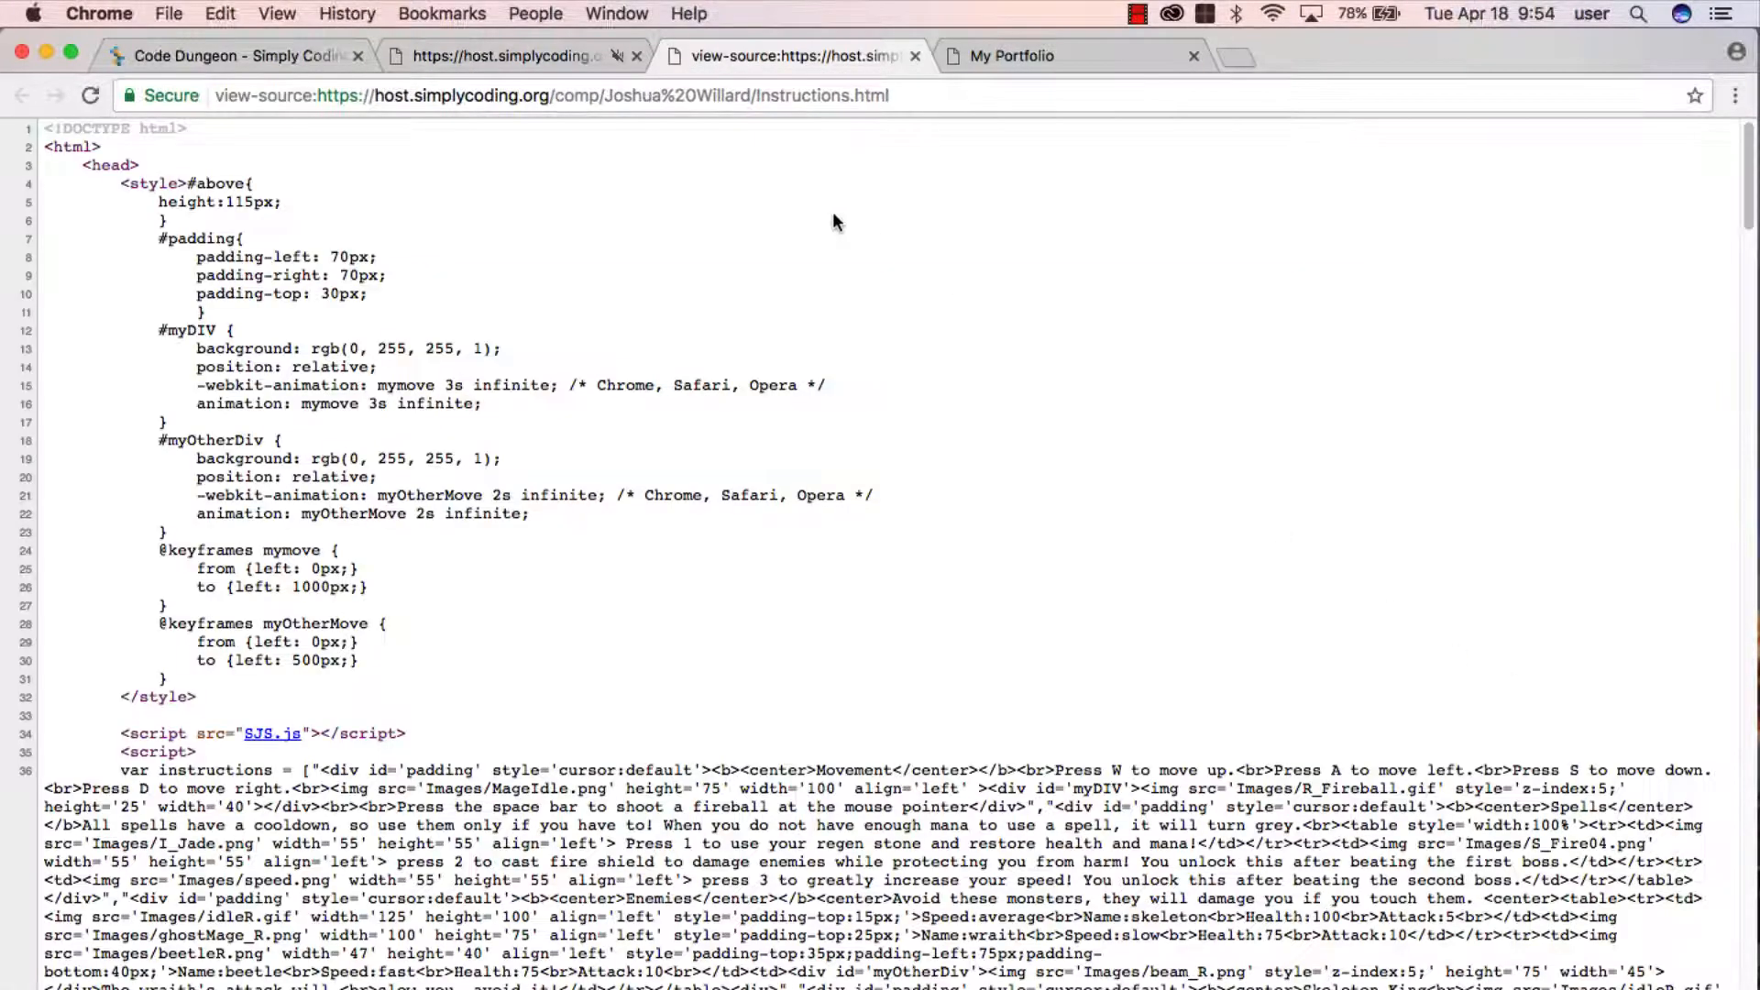
scroll(638, 371, down, 15)
scroll(527, 363, down, 5)
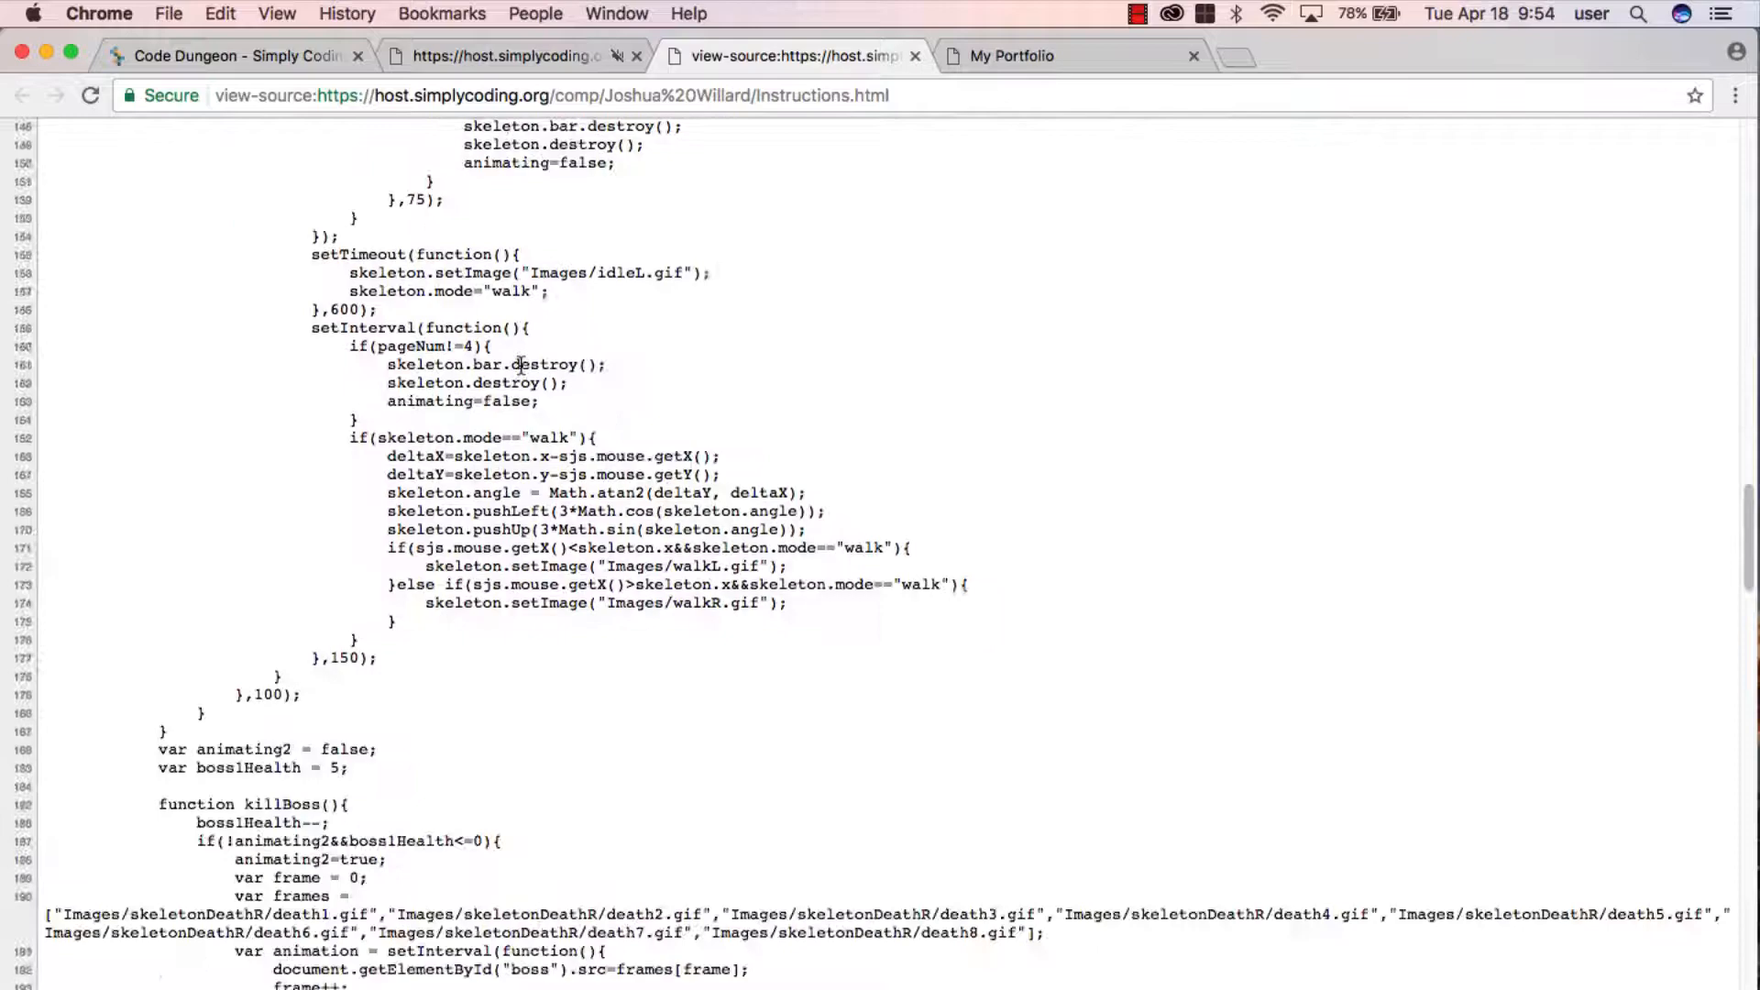
scroll(528, 364, down, 5)
scroll(527, 363, down, 10)
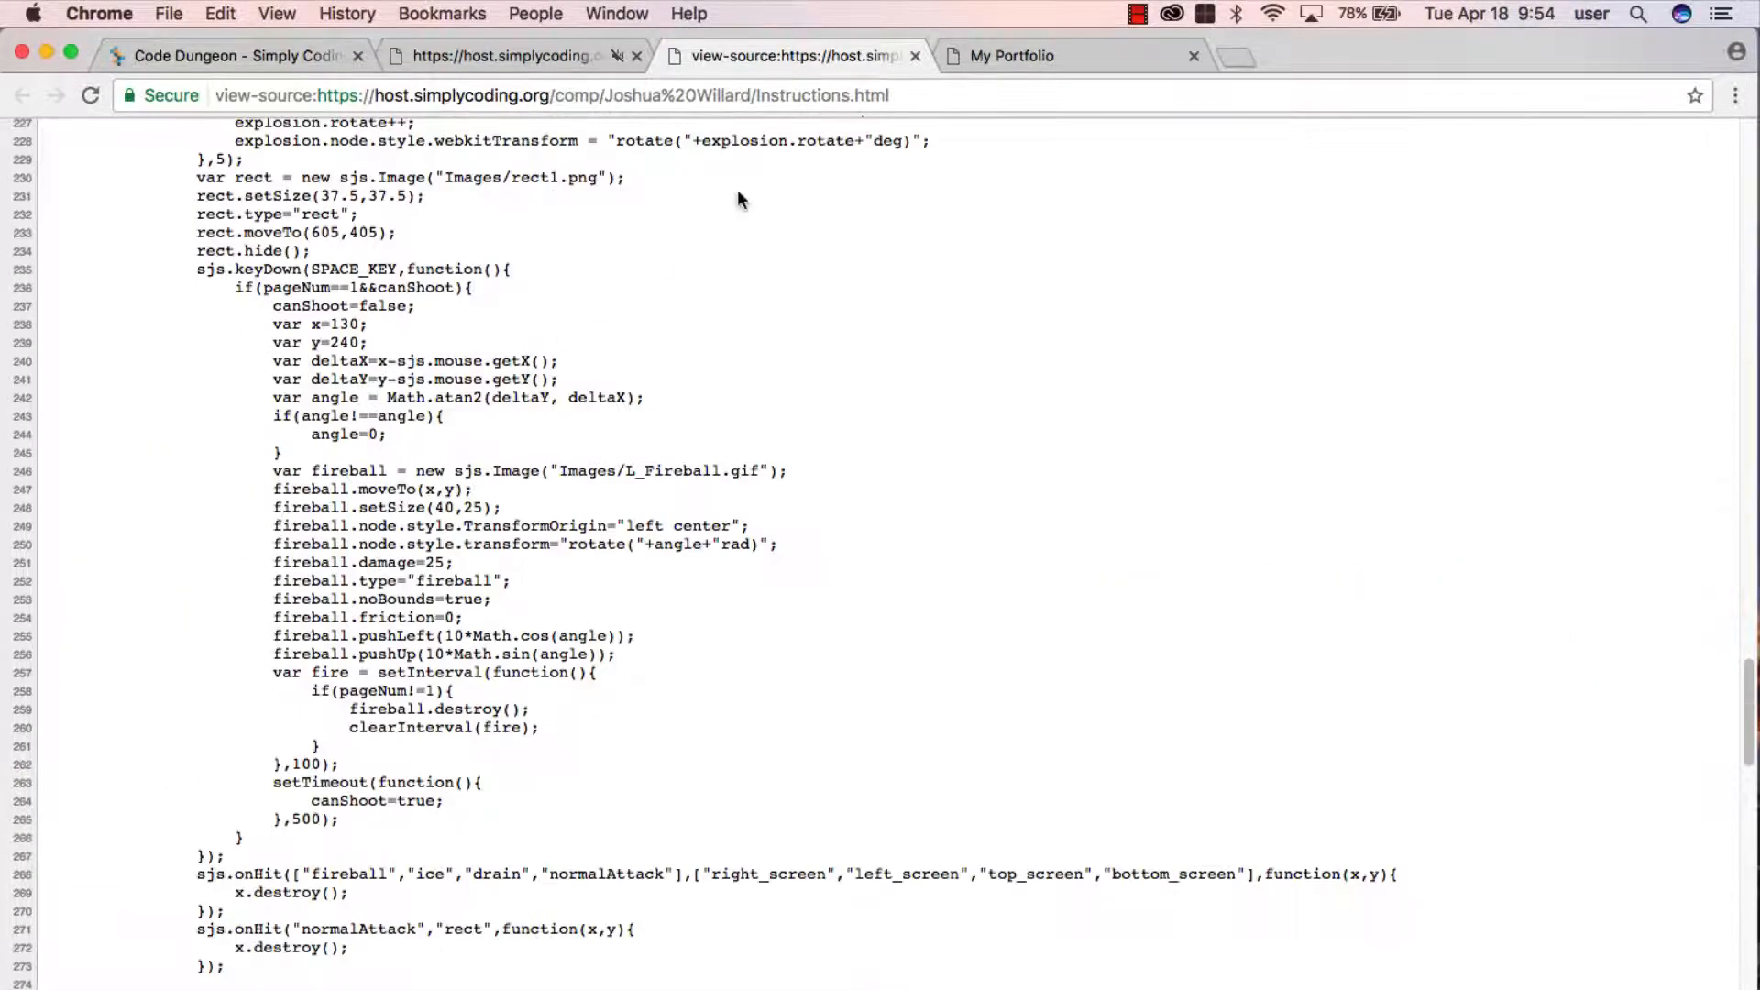
scroll(681, 426, down, 8)
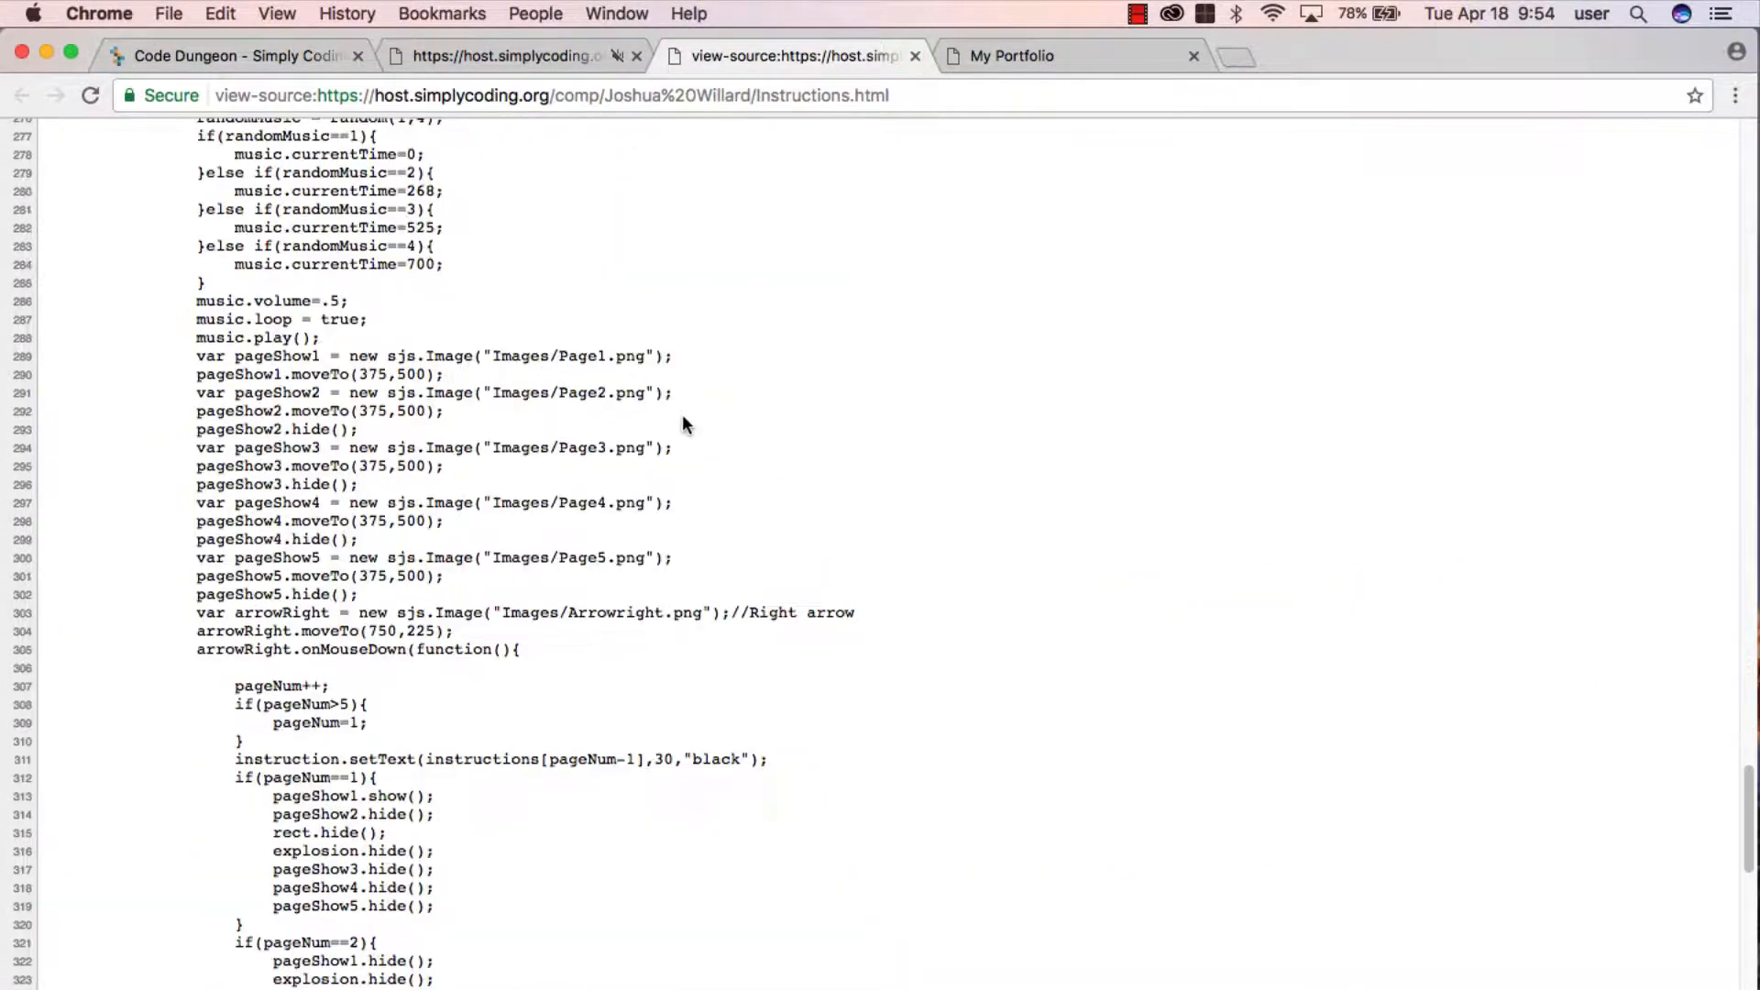
scroll(682, 413, down, 6)
click(915, 57)
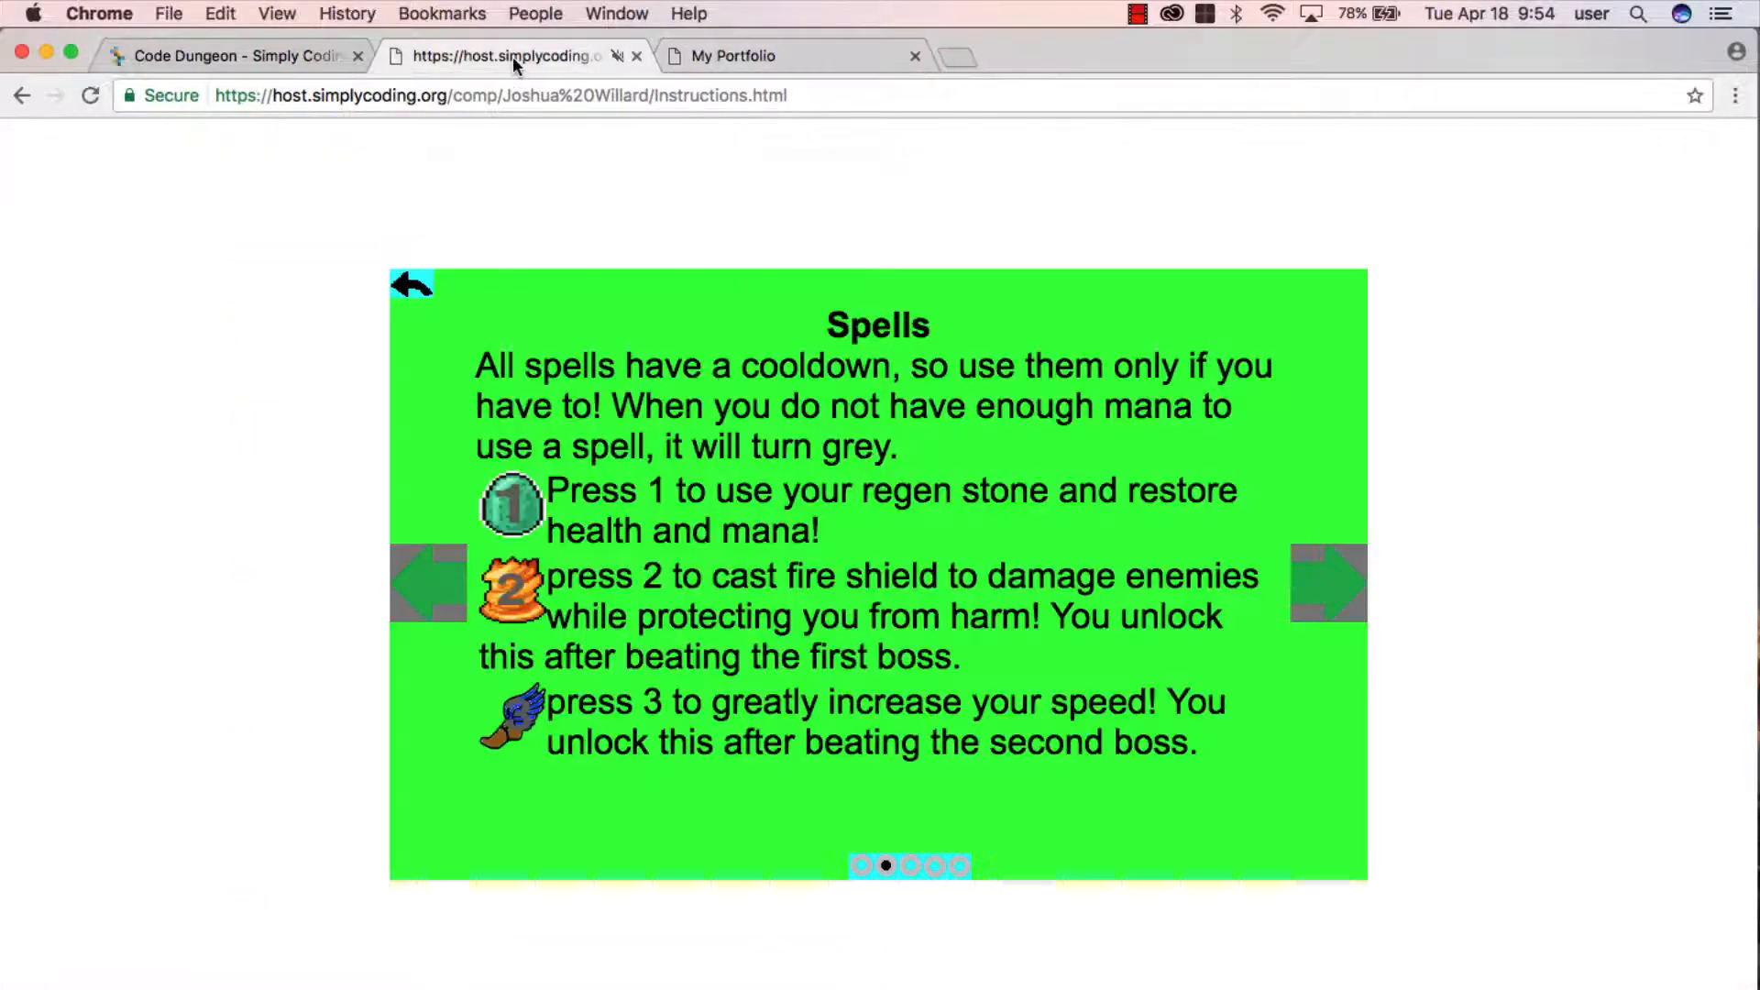
click(412, 287)
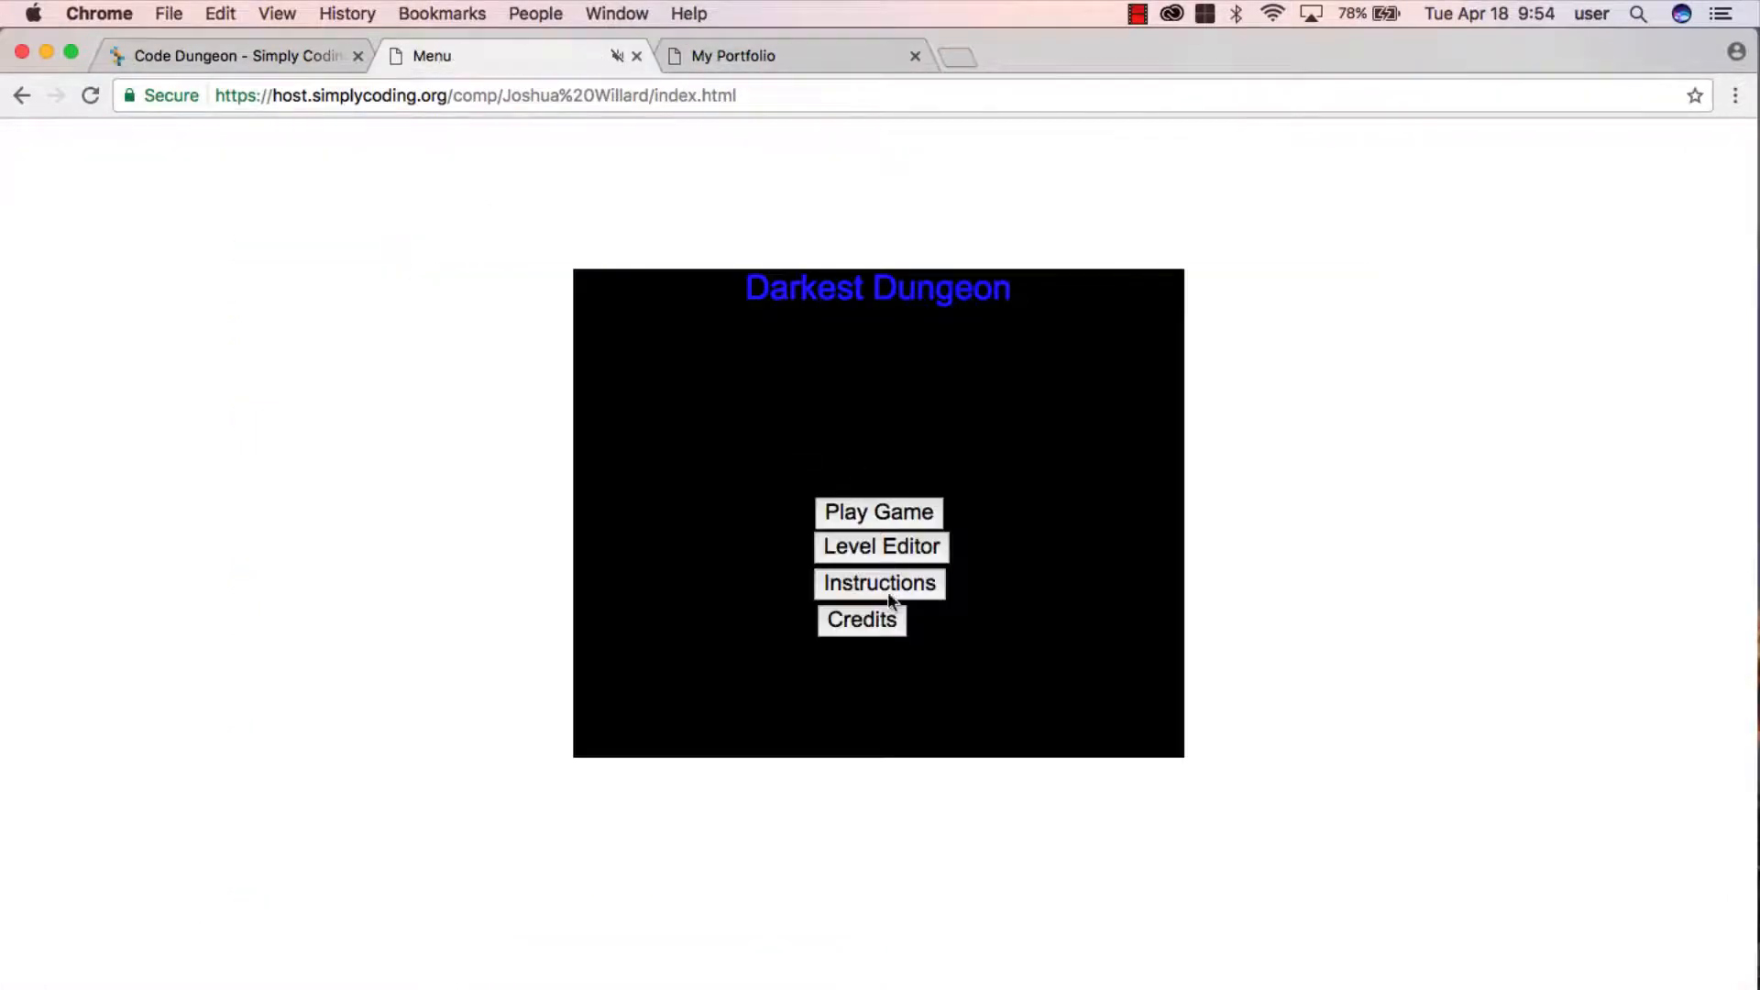
Check the credits, start survival mode and move the wizard around the dungeon floor.
click(887, 627)
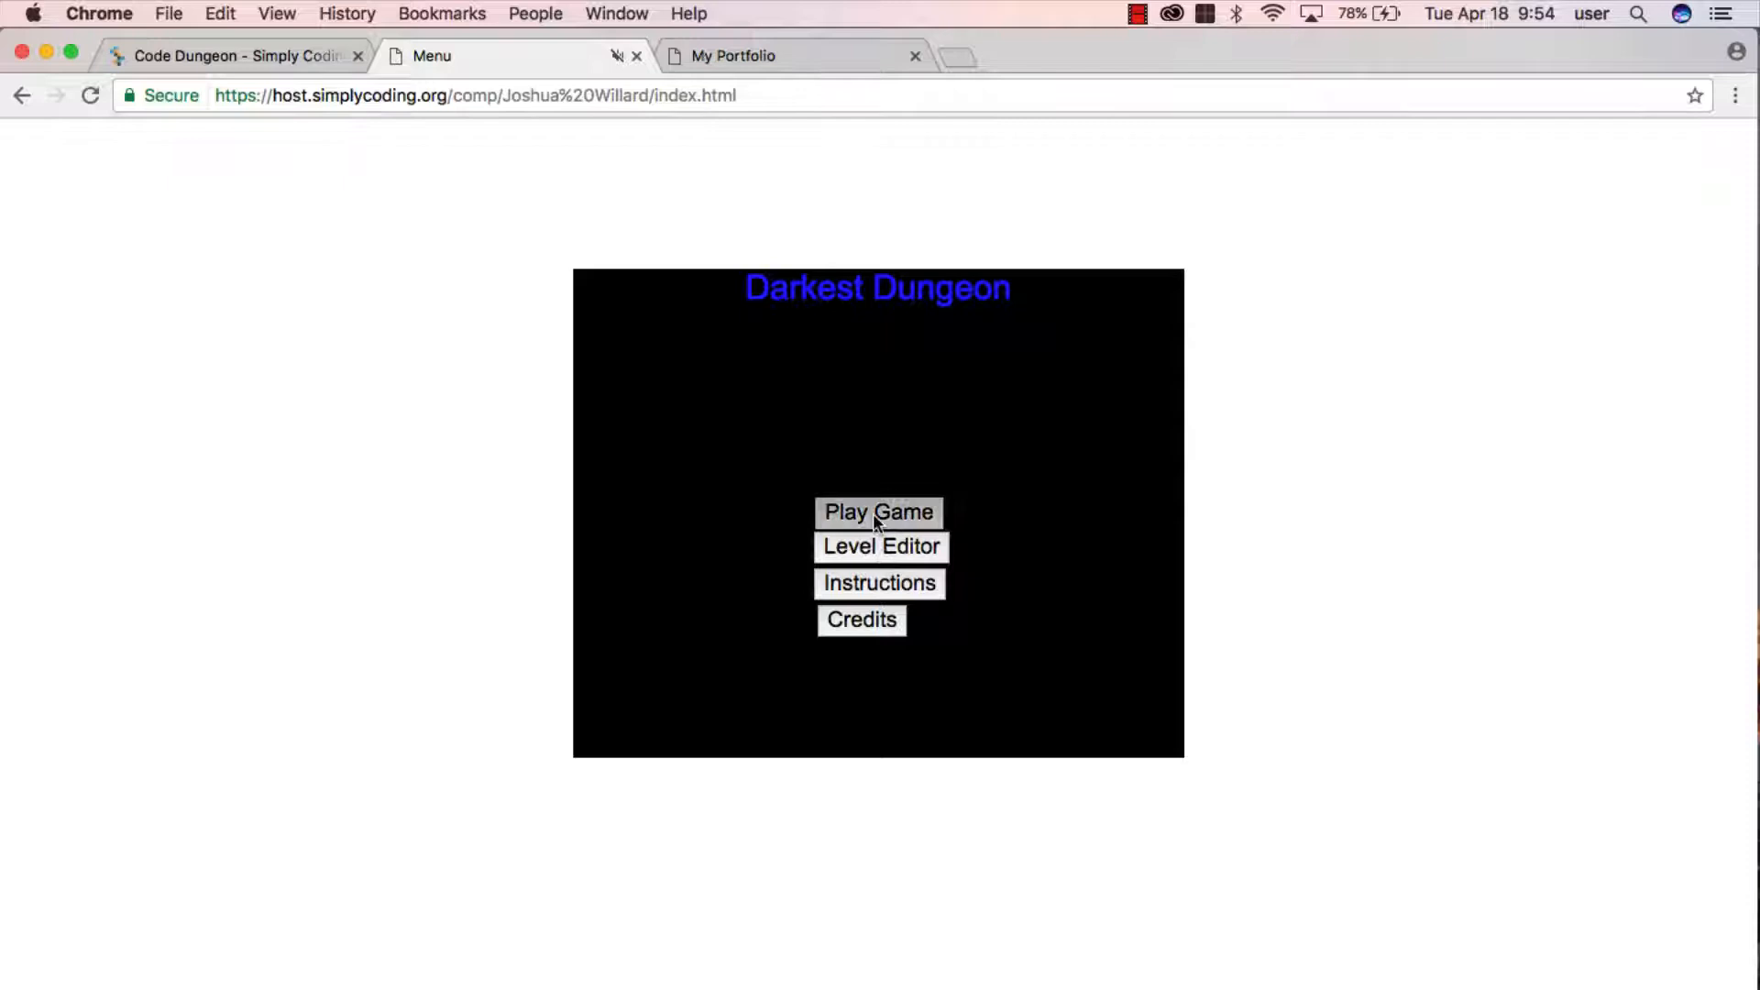
click(876, 521)
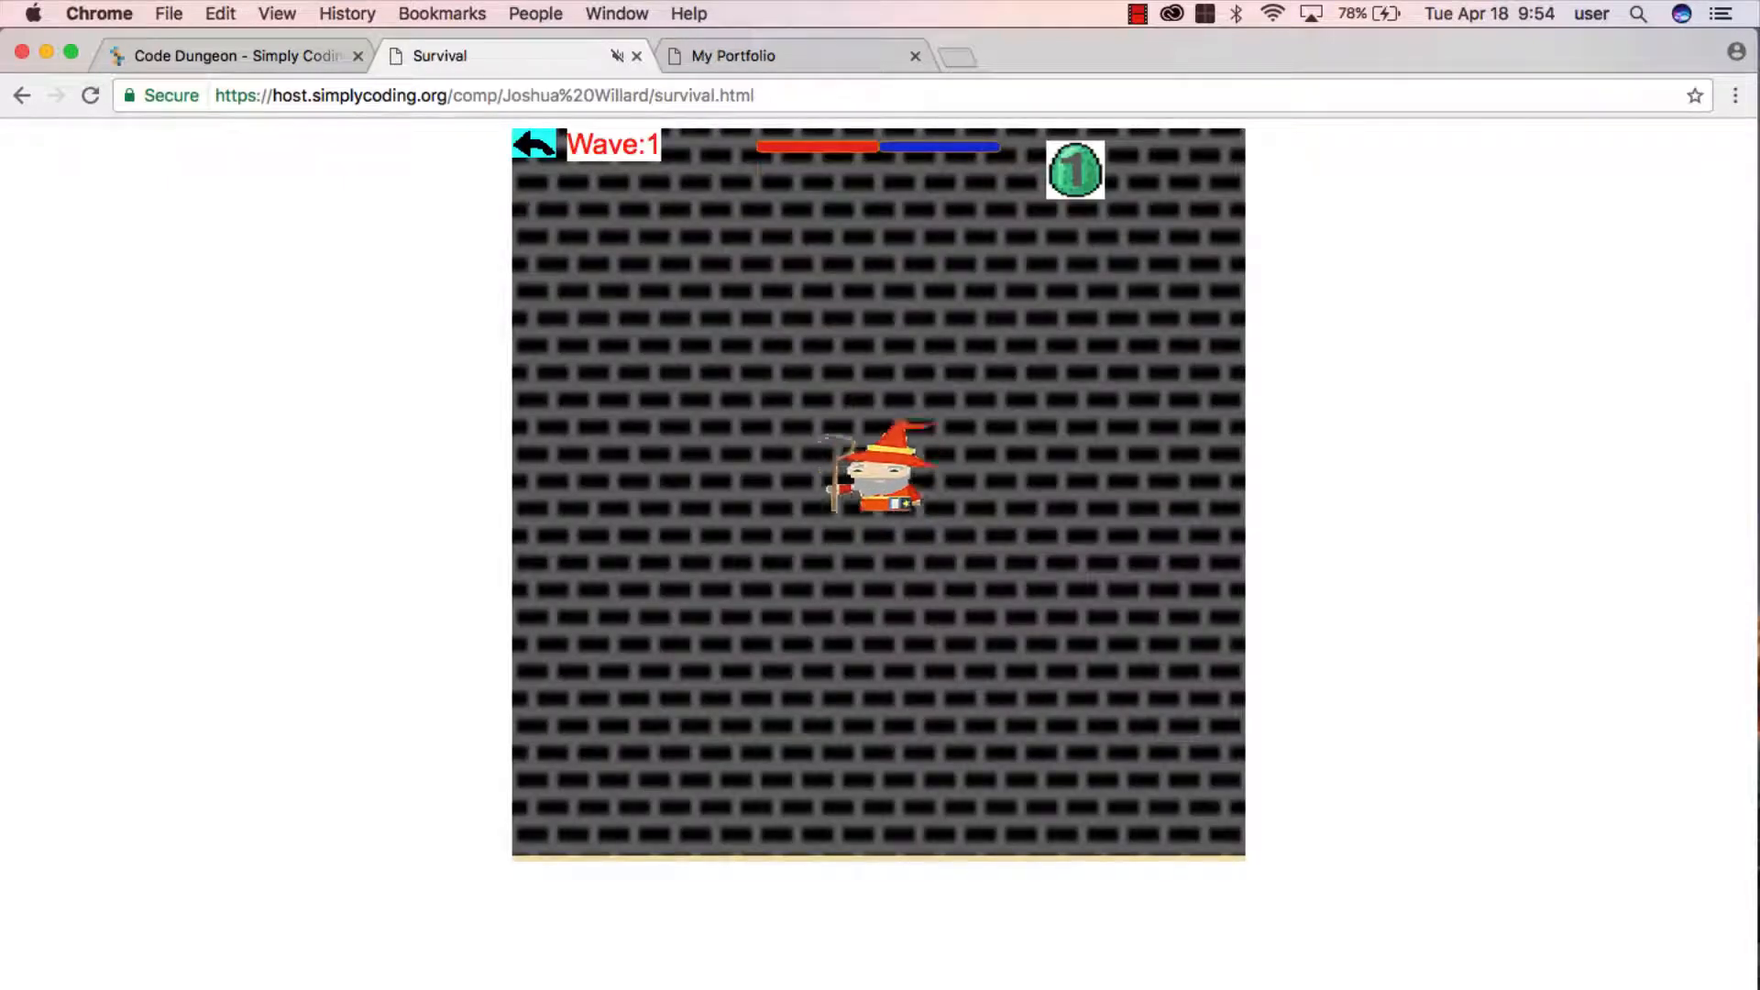
key(Up)
key(Up)
key(Up)
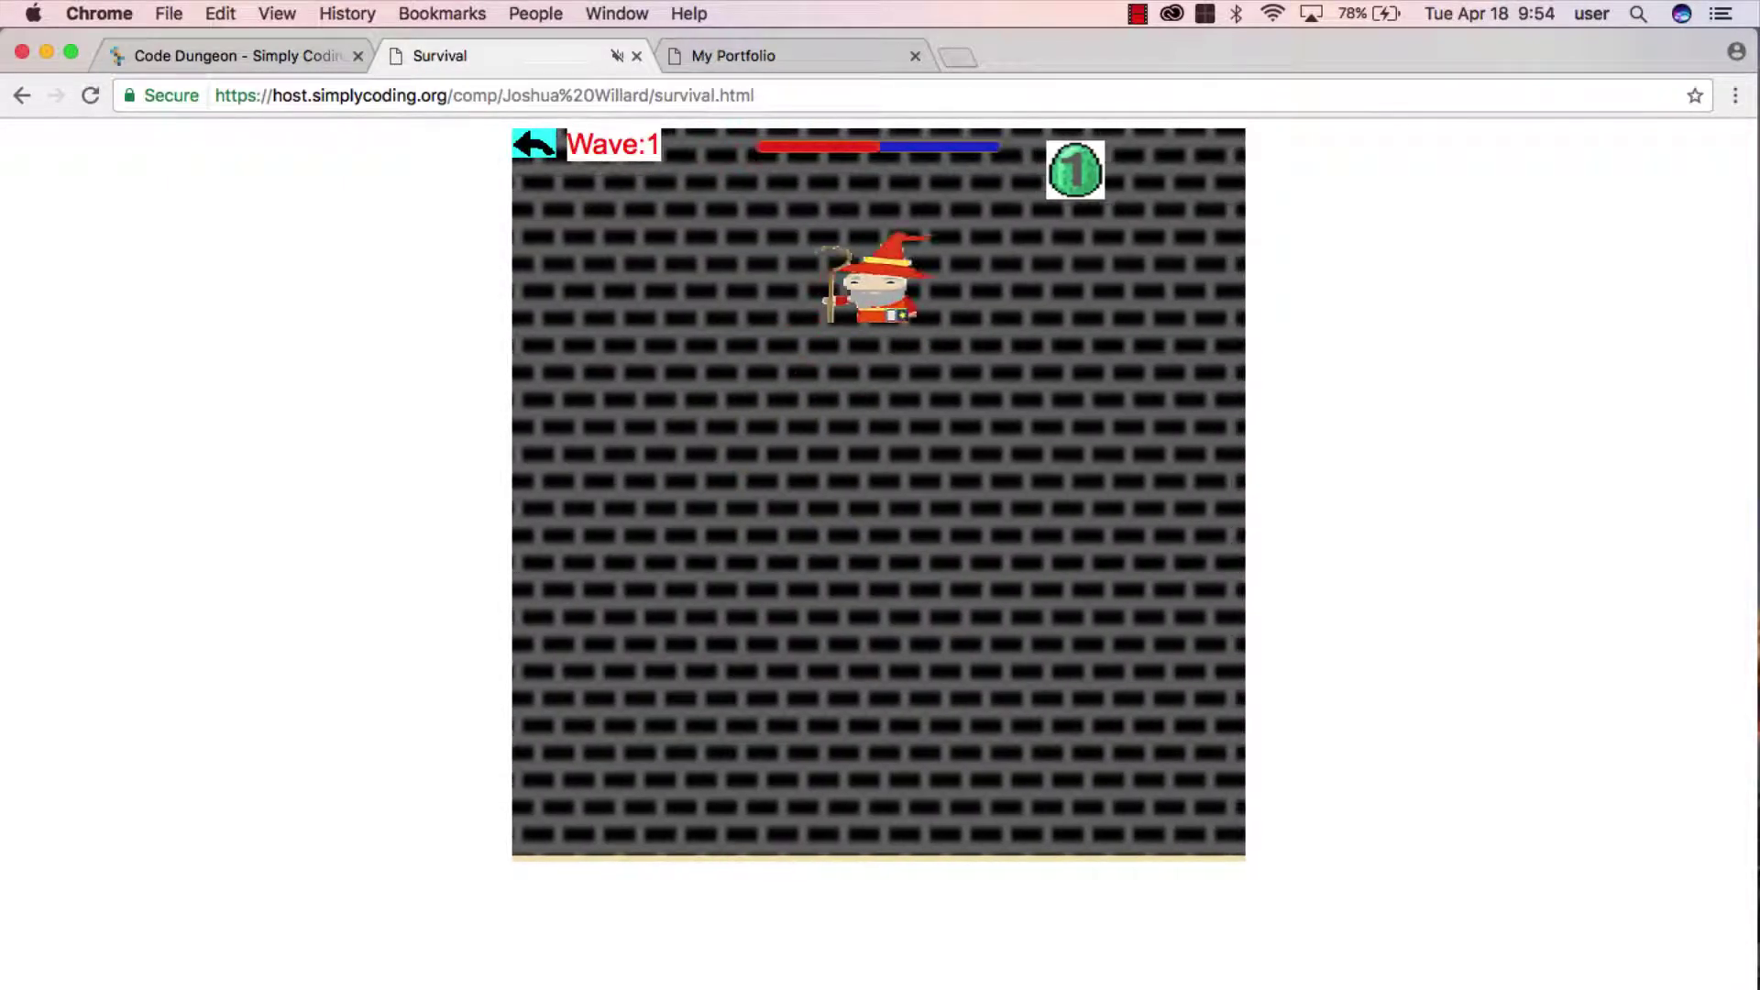
key(Down)
key(Left)
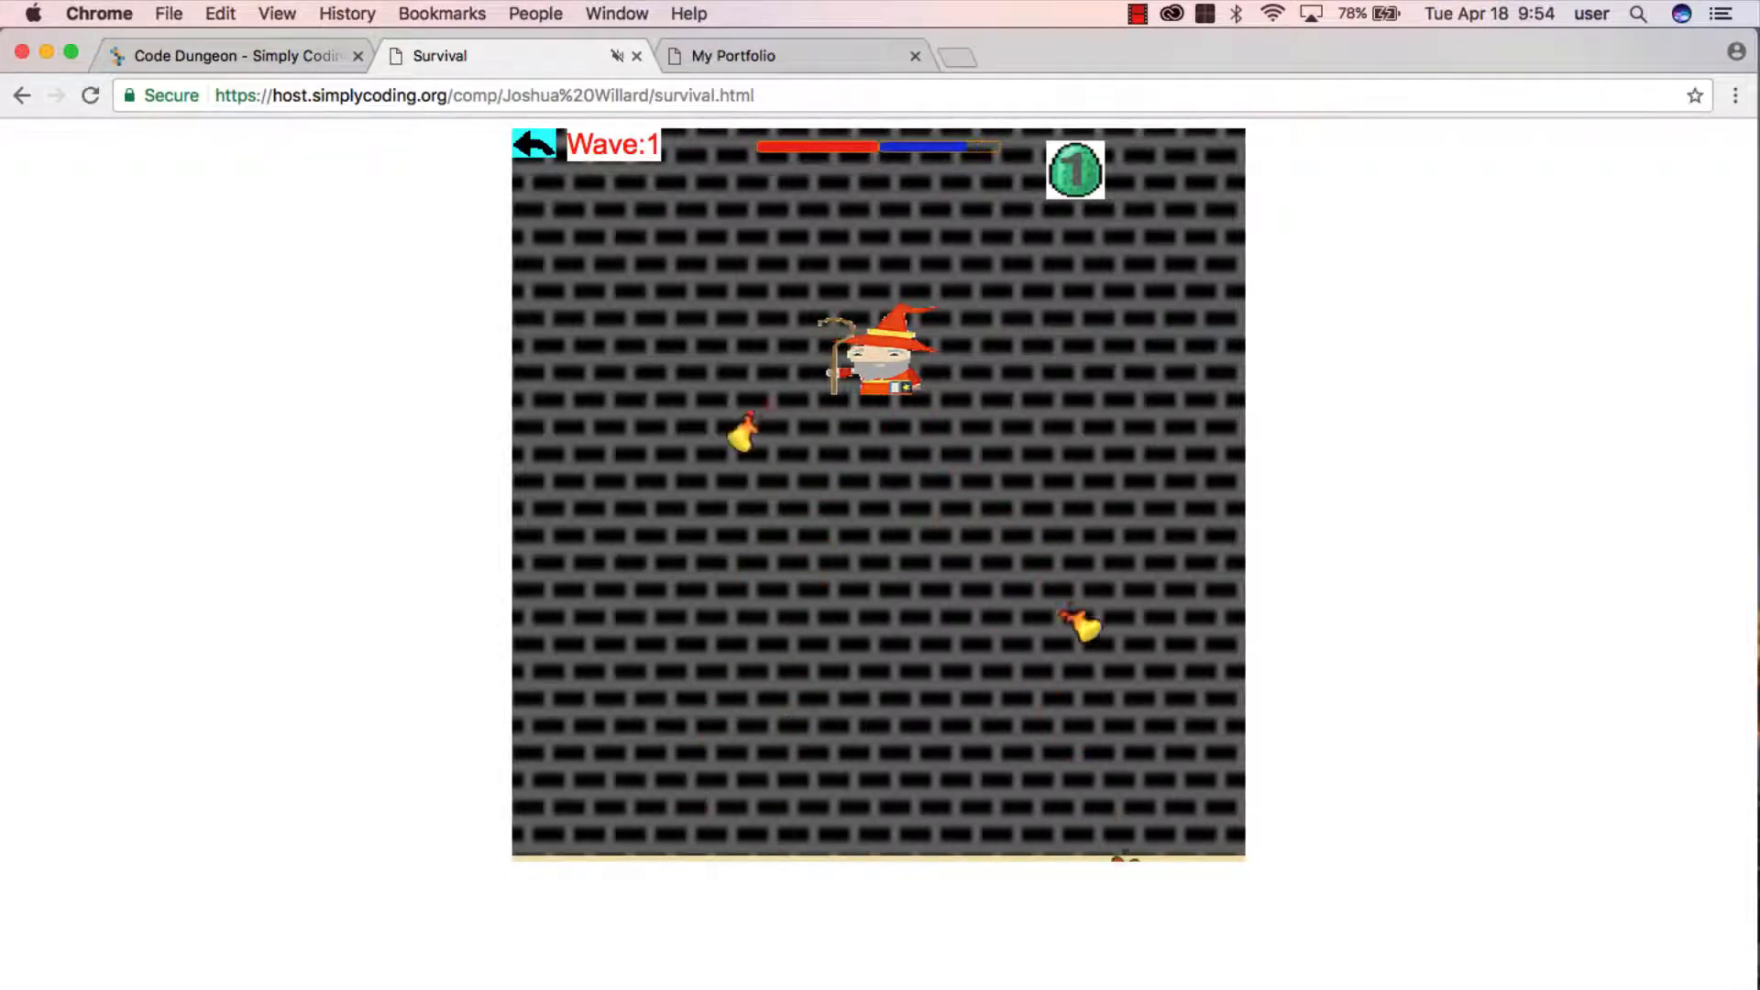
key(Up)
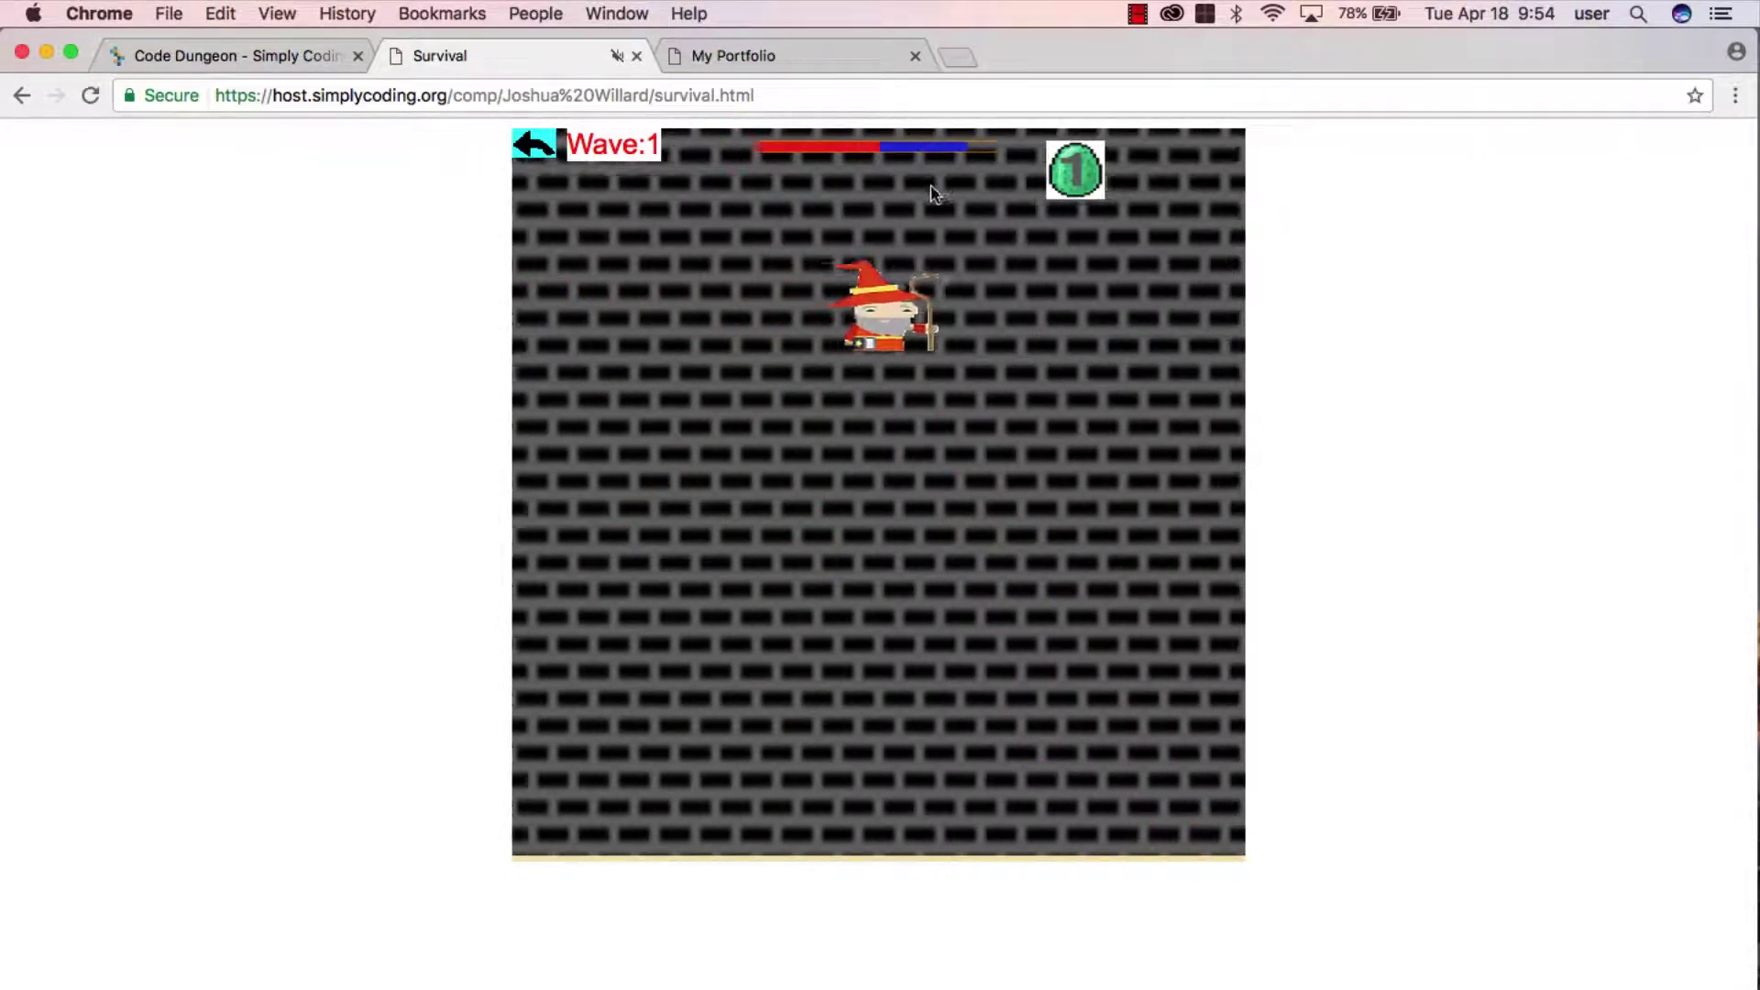
Reposition the wizard and fire at skeletons until Wave 2 begins.
key(Right)
key(Down)
key(Down)
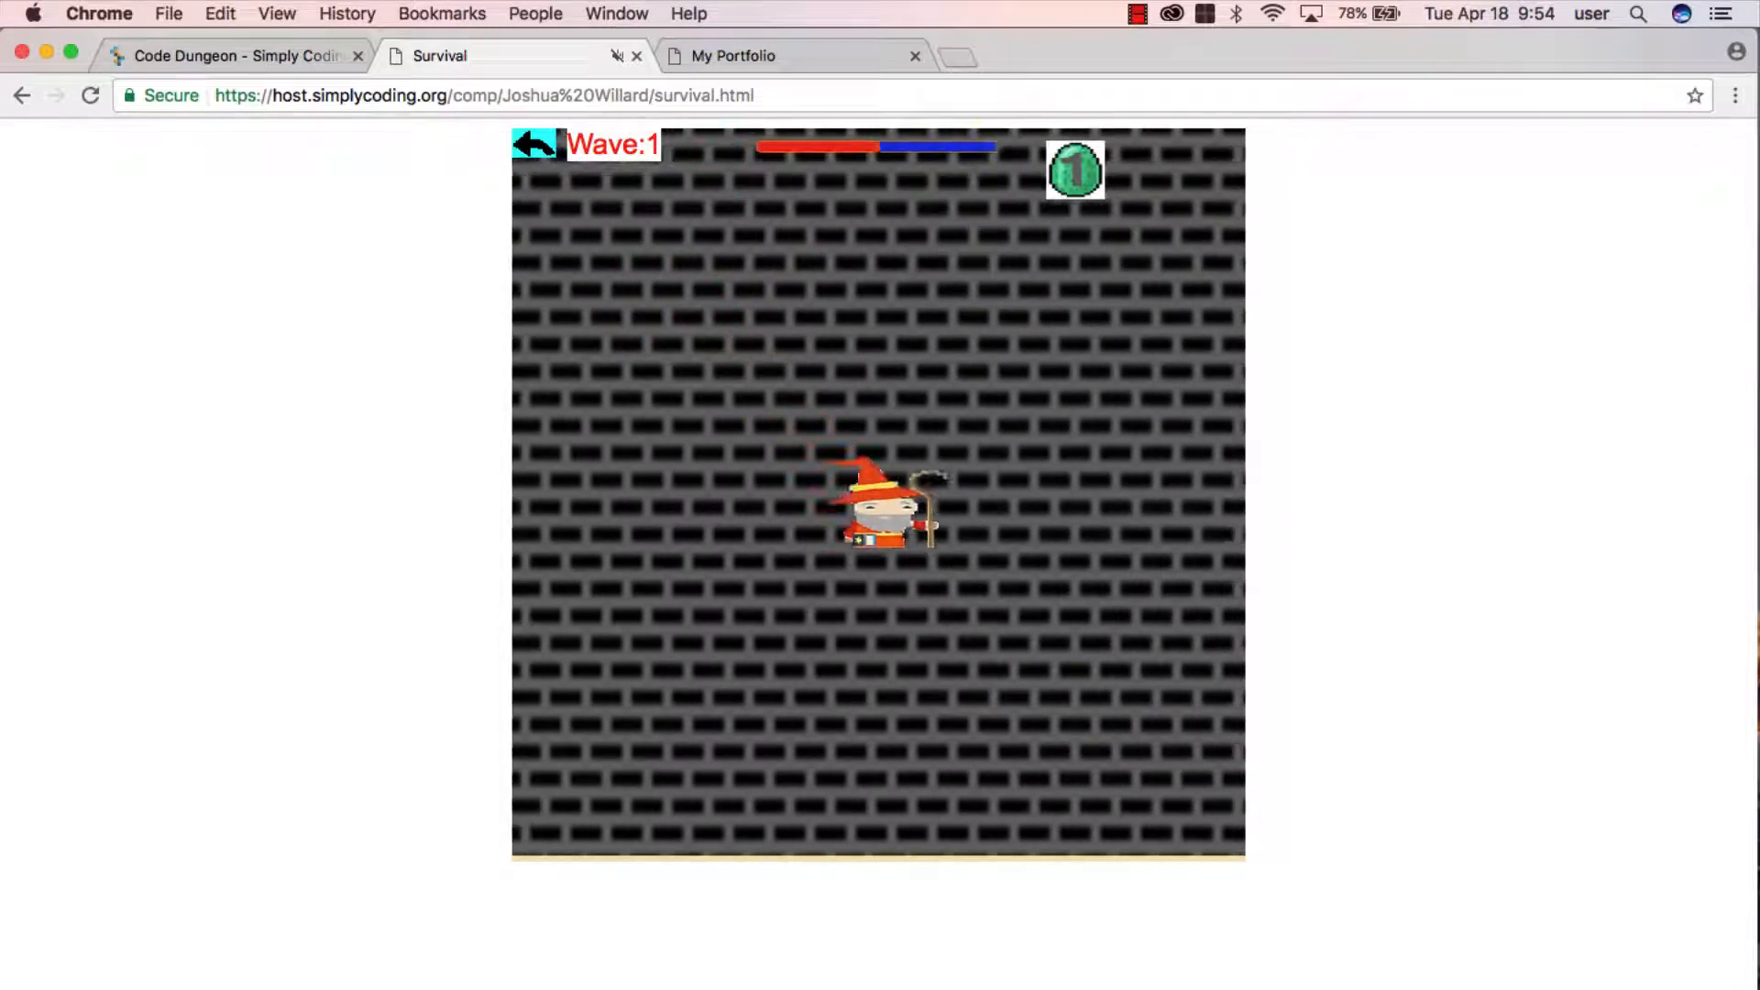
key(Left)
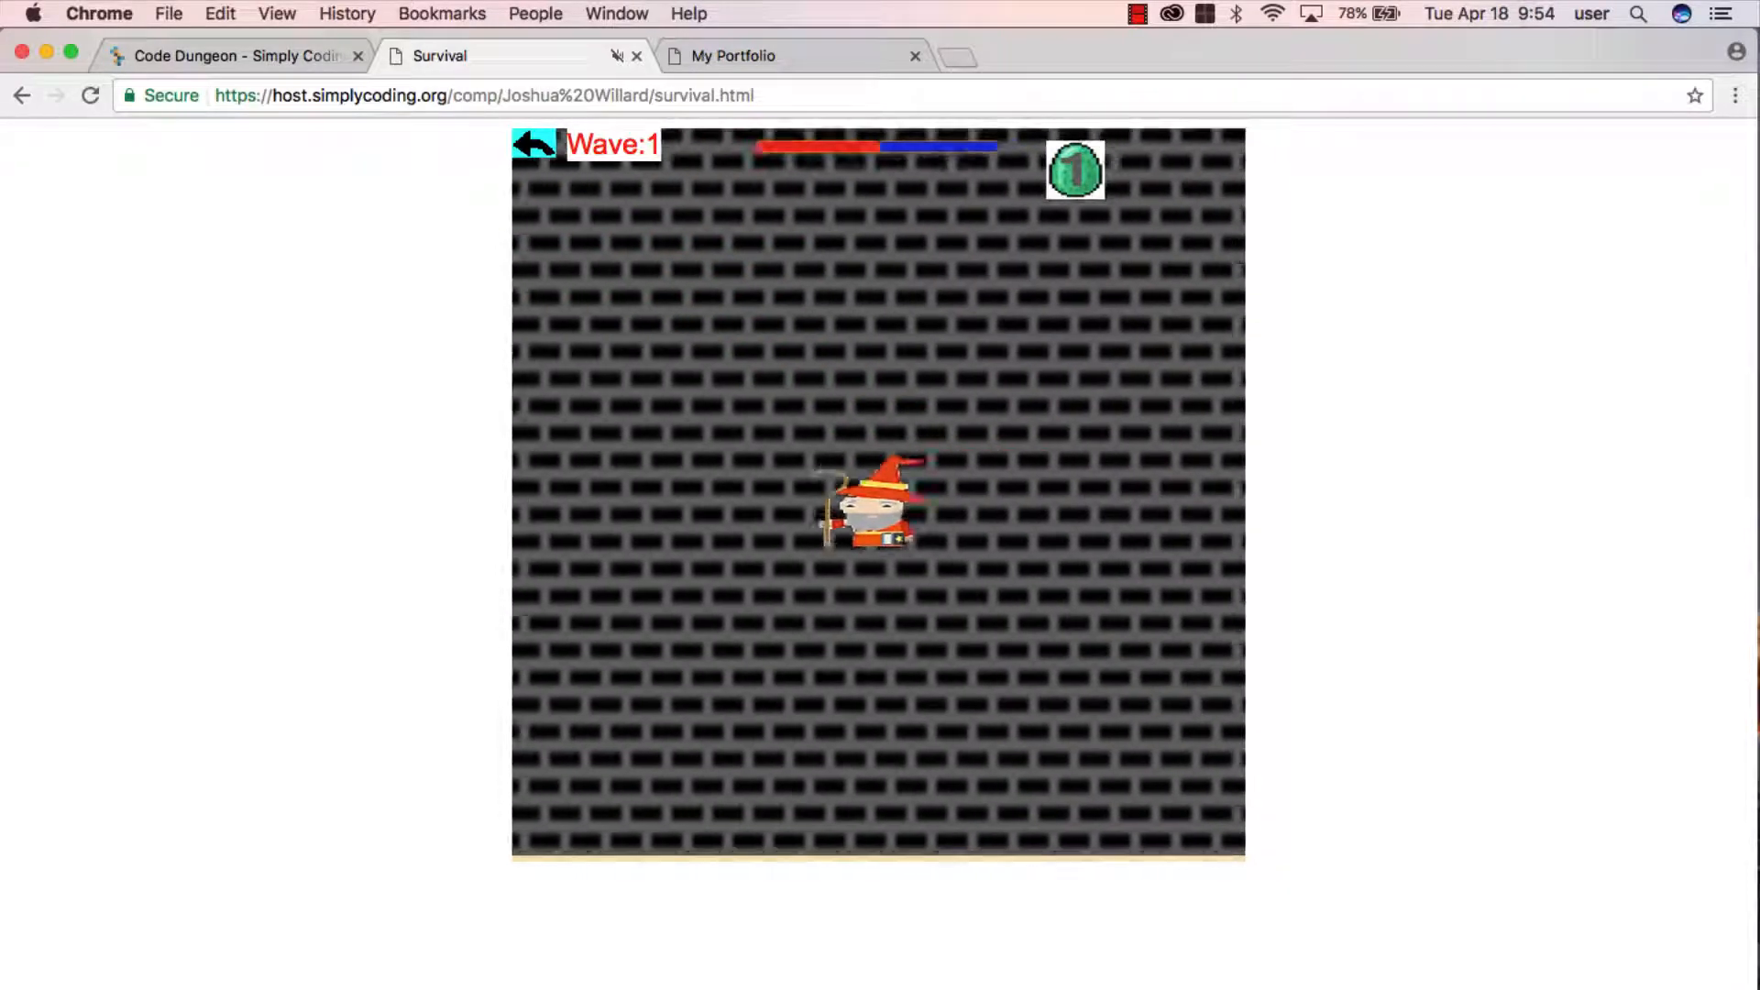
key(Right)
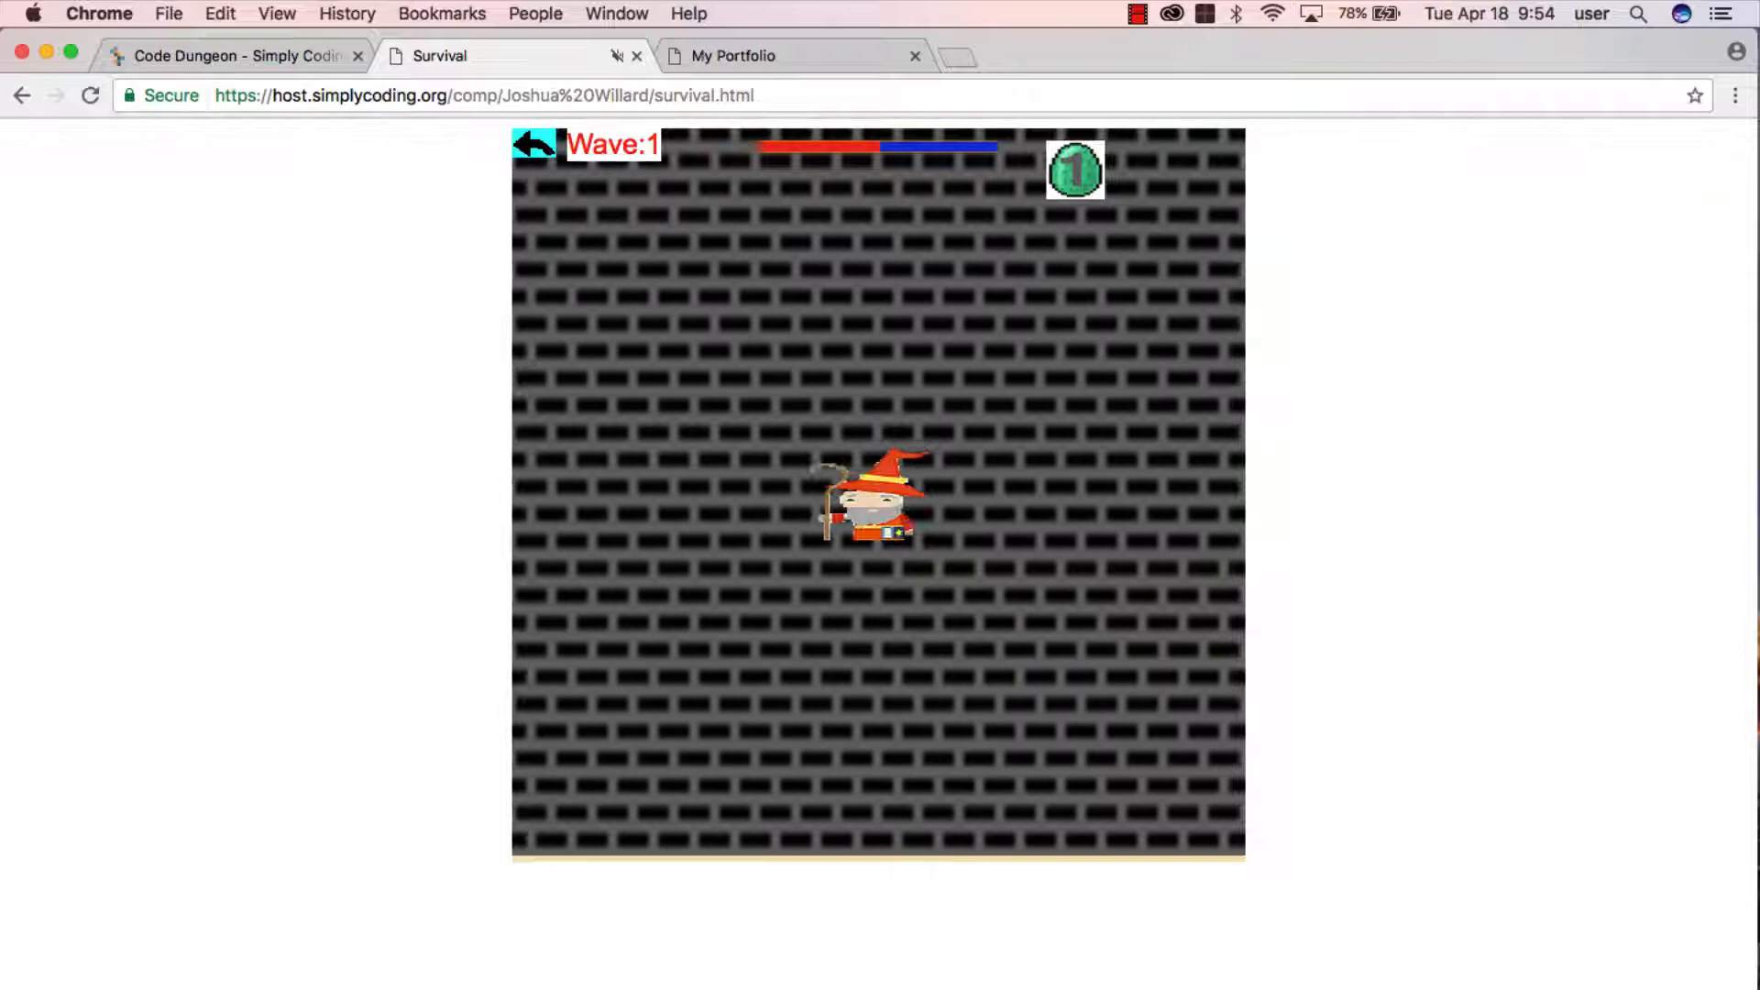
key(Right)
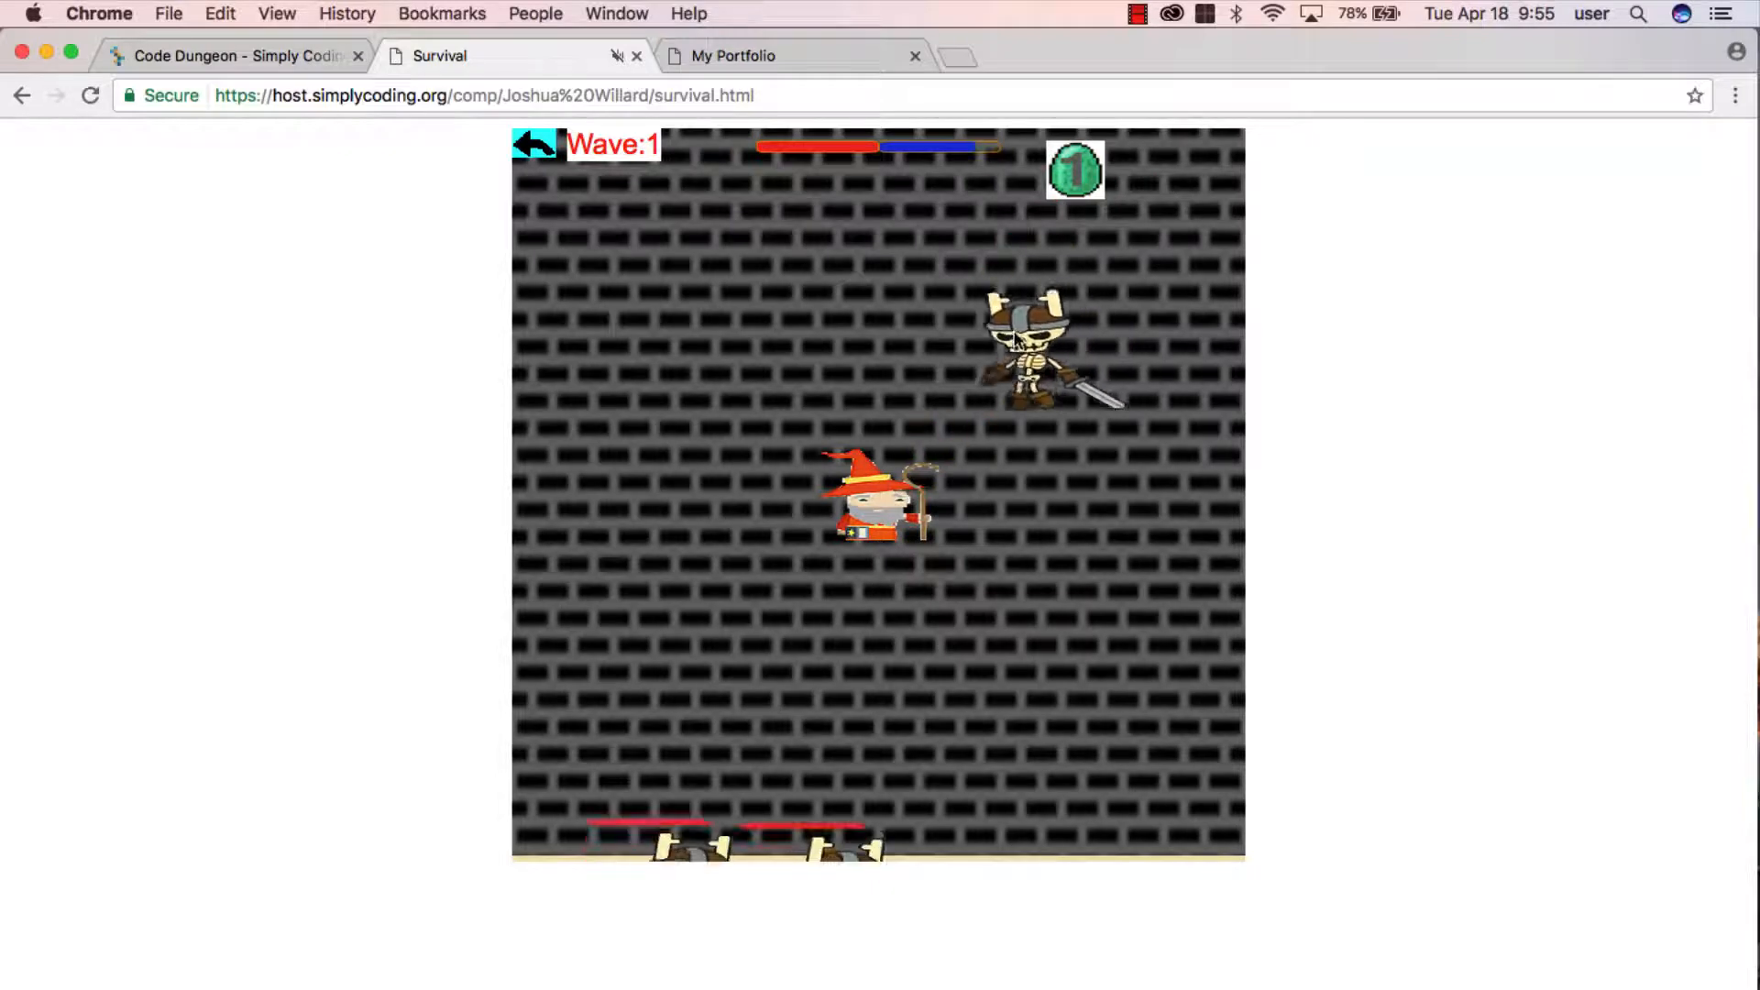
key(Left)
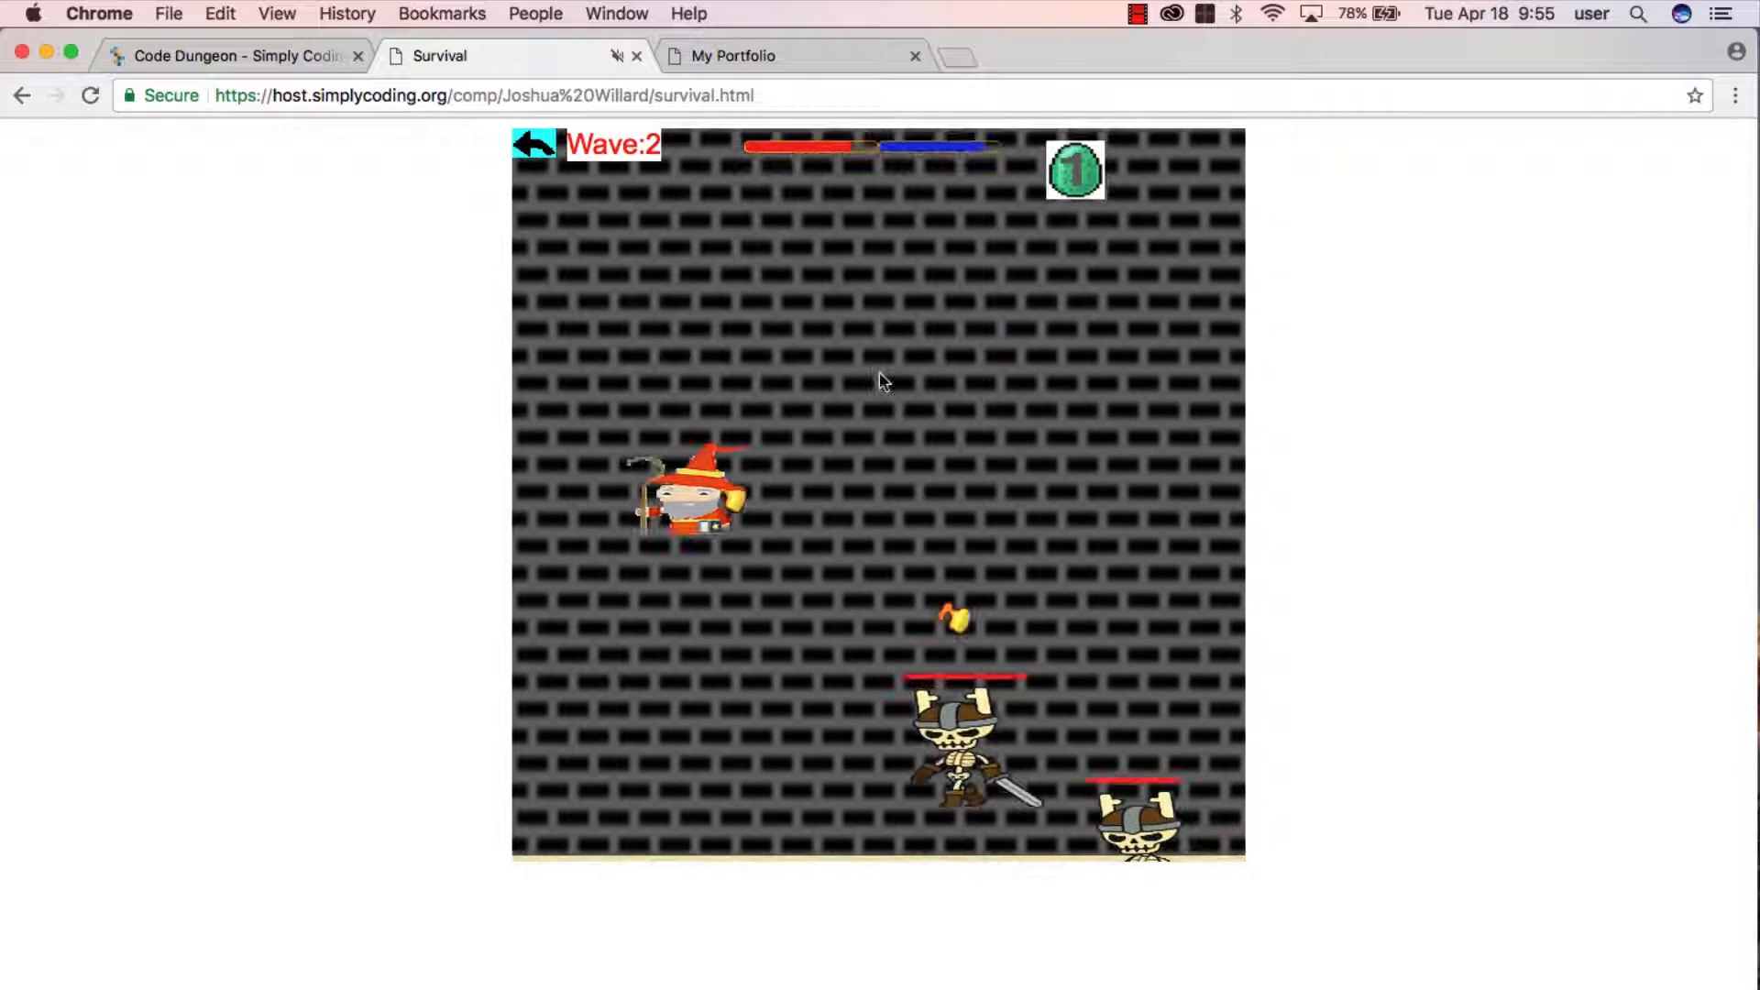
Exit survival mode, close the game's tab and return to the Code Dungeon gallery.
click(537, 144)
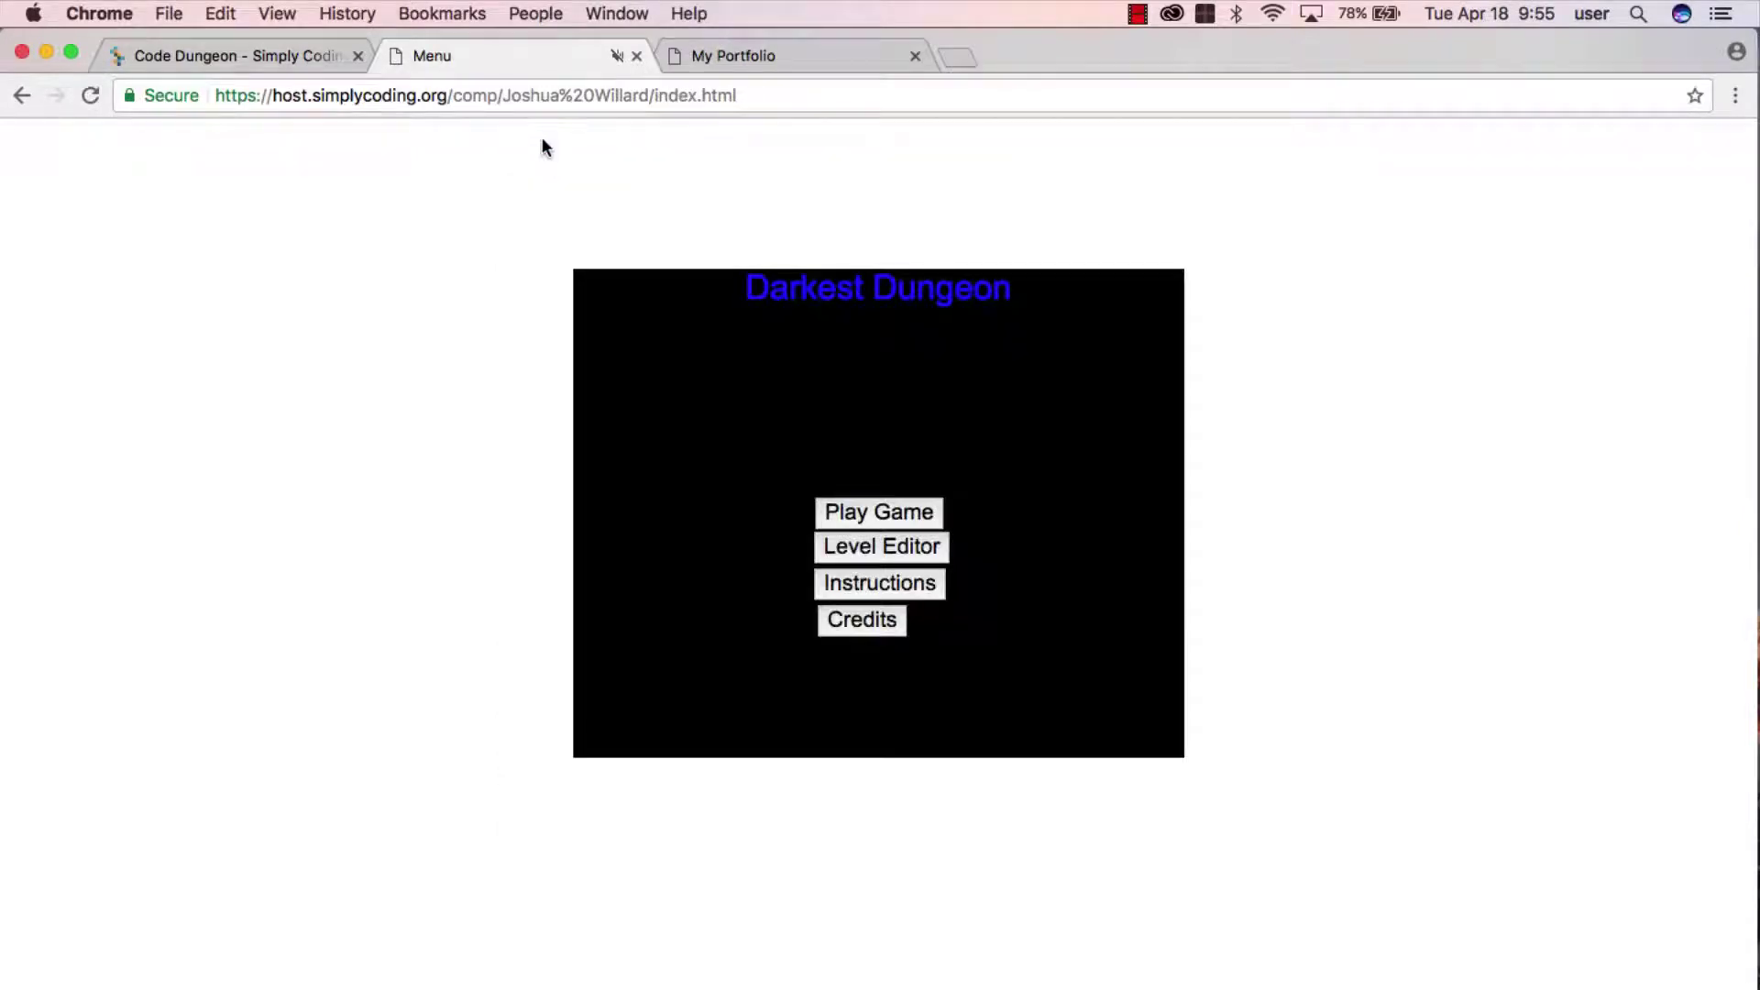
click(636, 56)
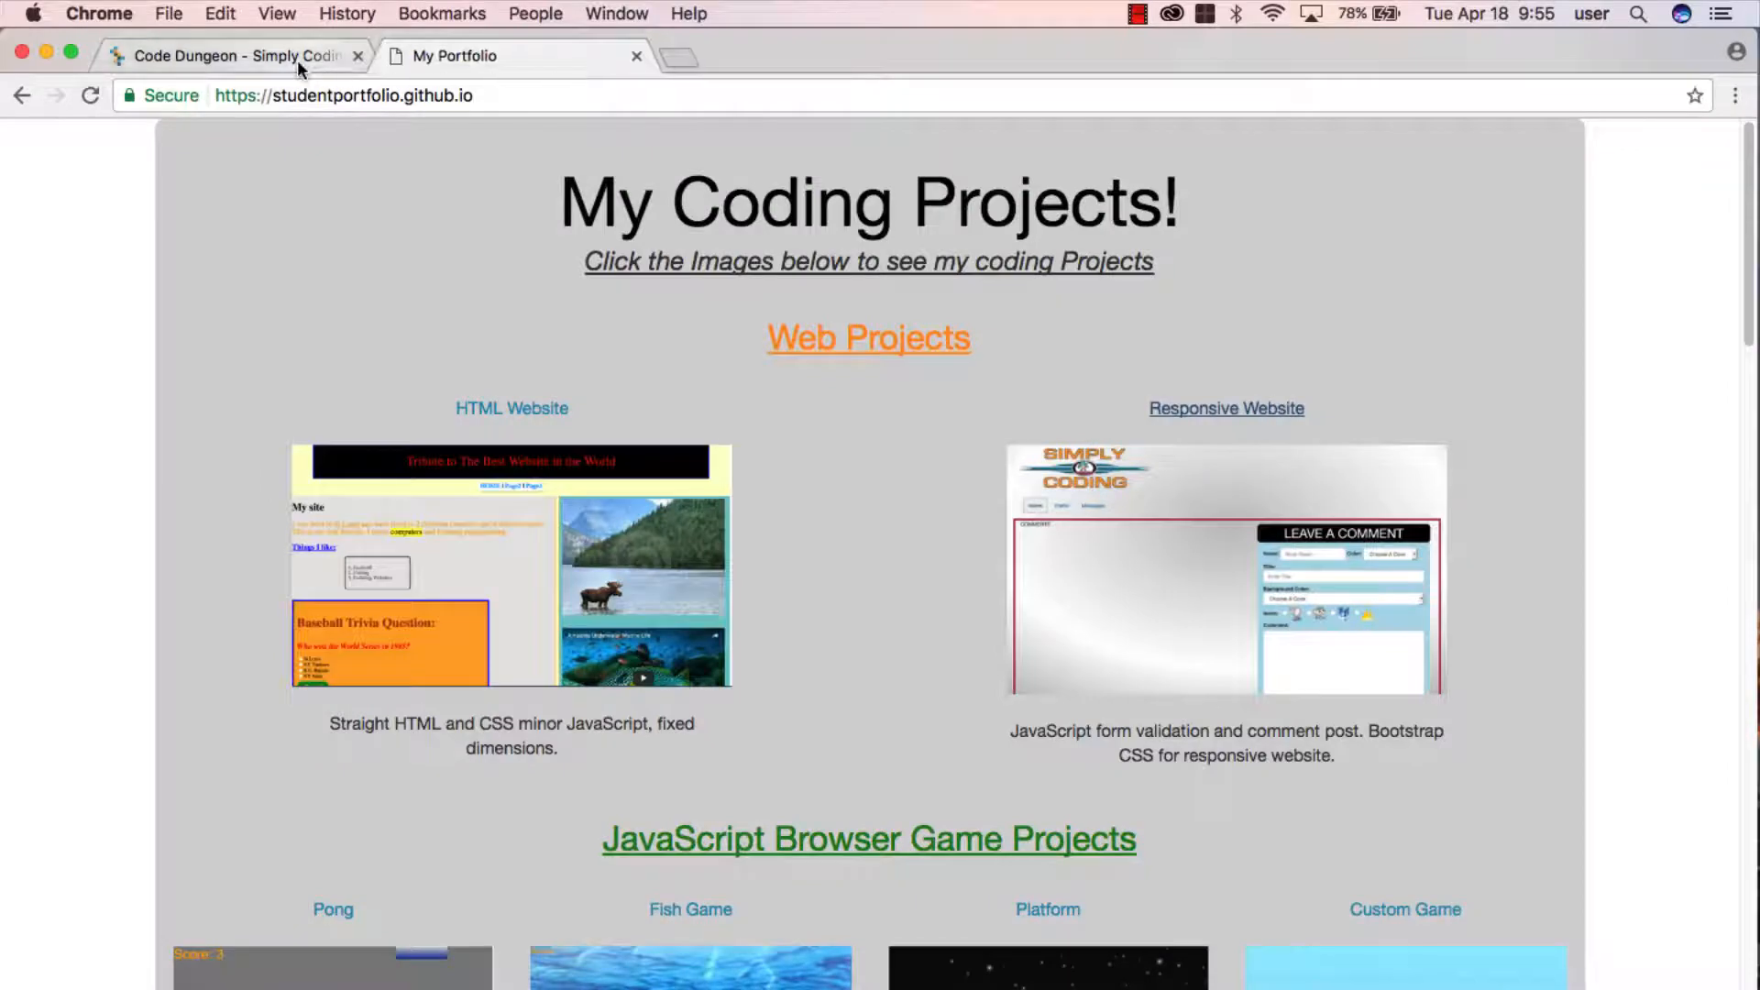
click(235, 55)
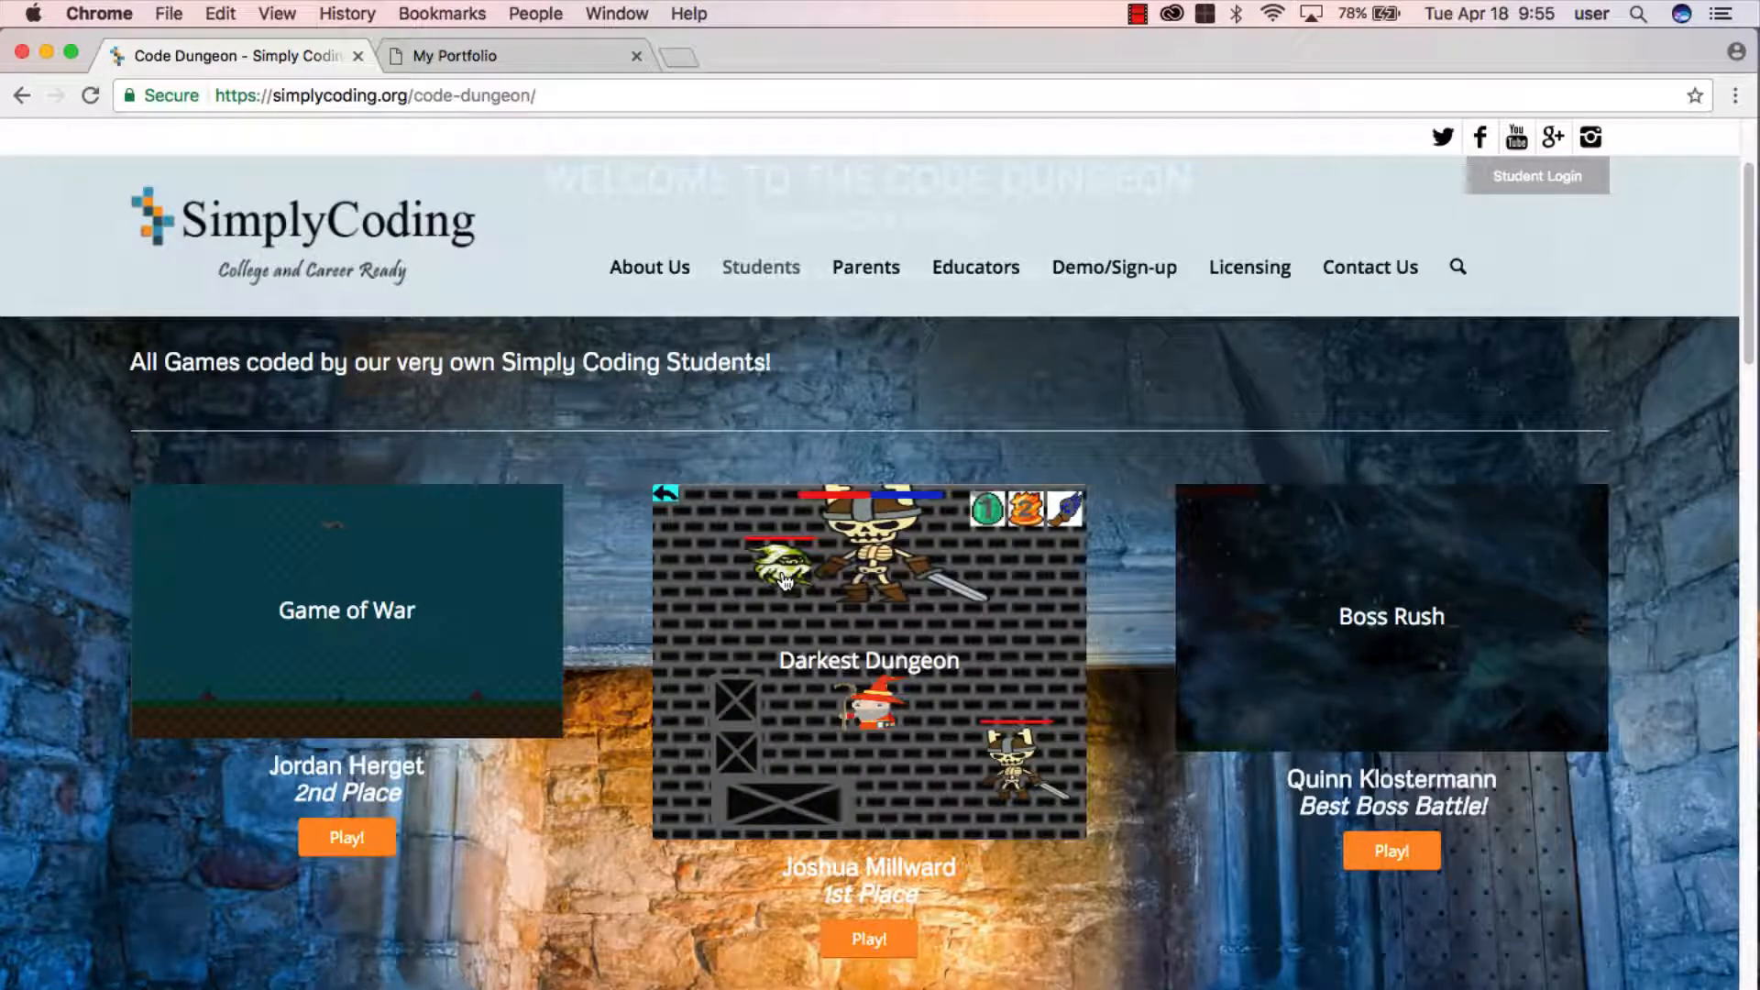
scroll(635, 560, down, 3)
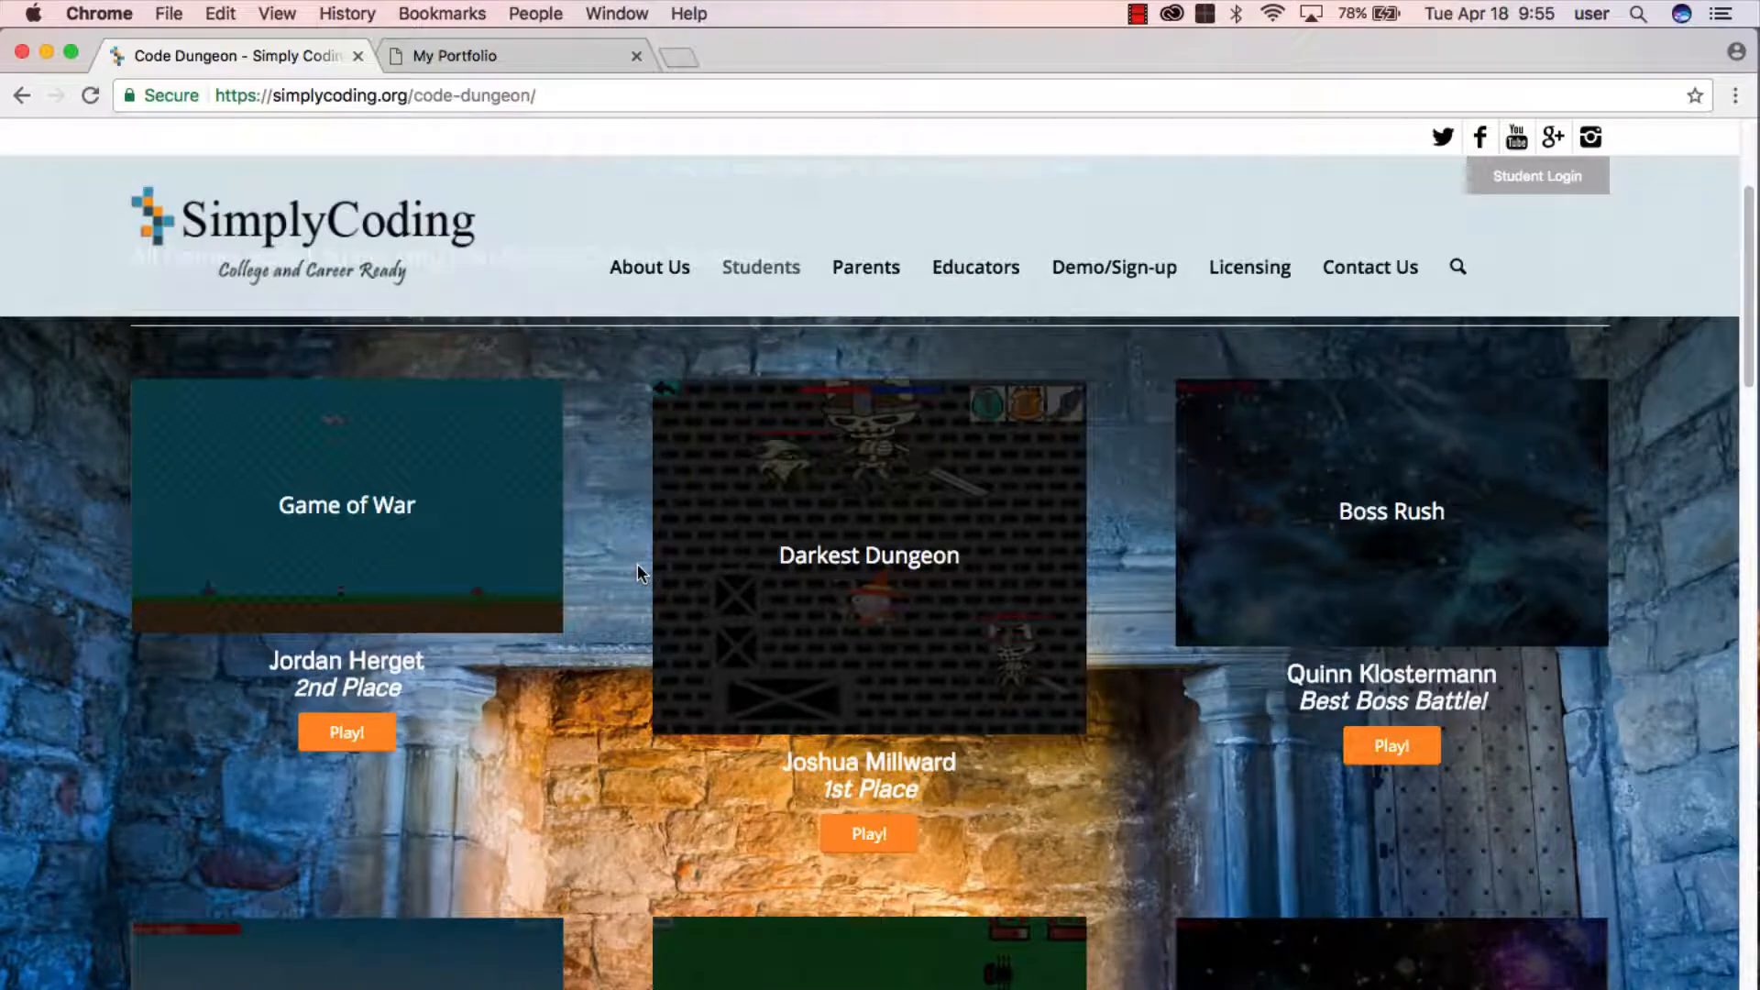
scroll(636, 563, down, 3)
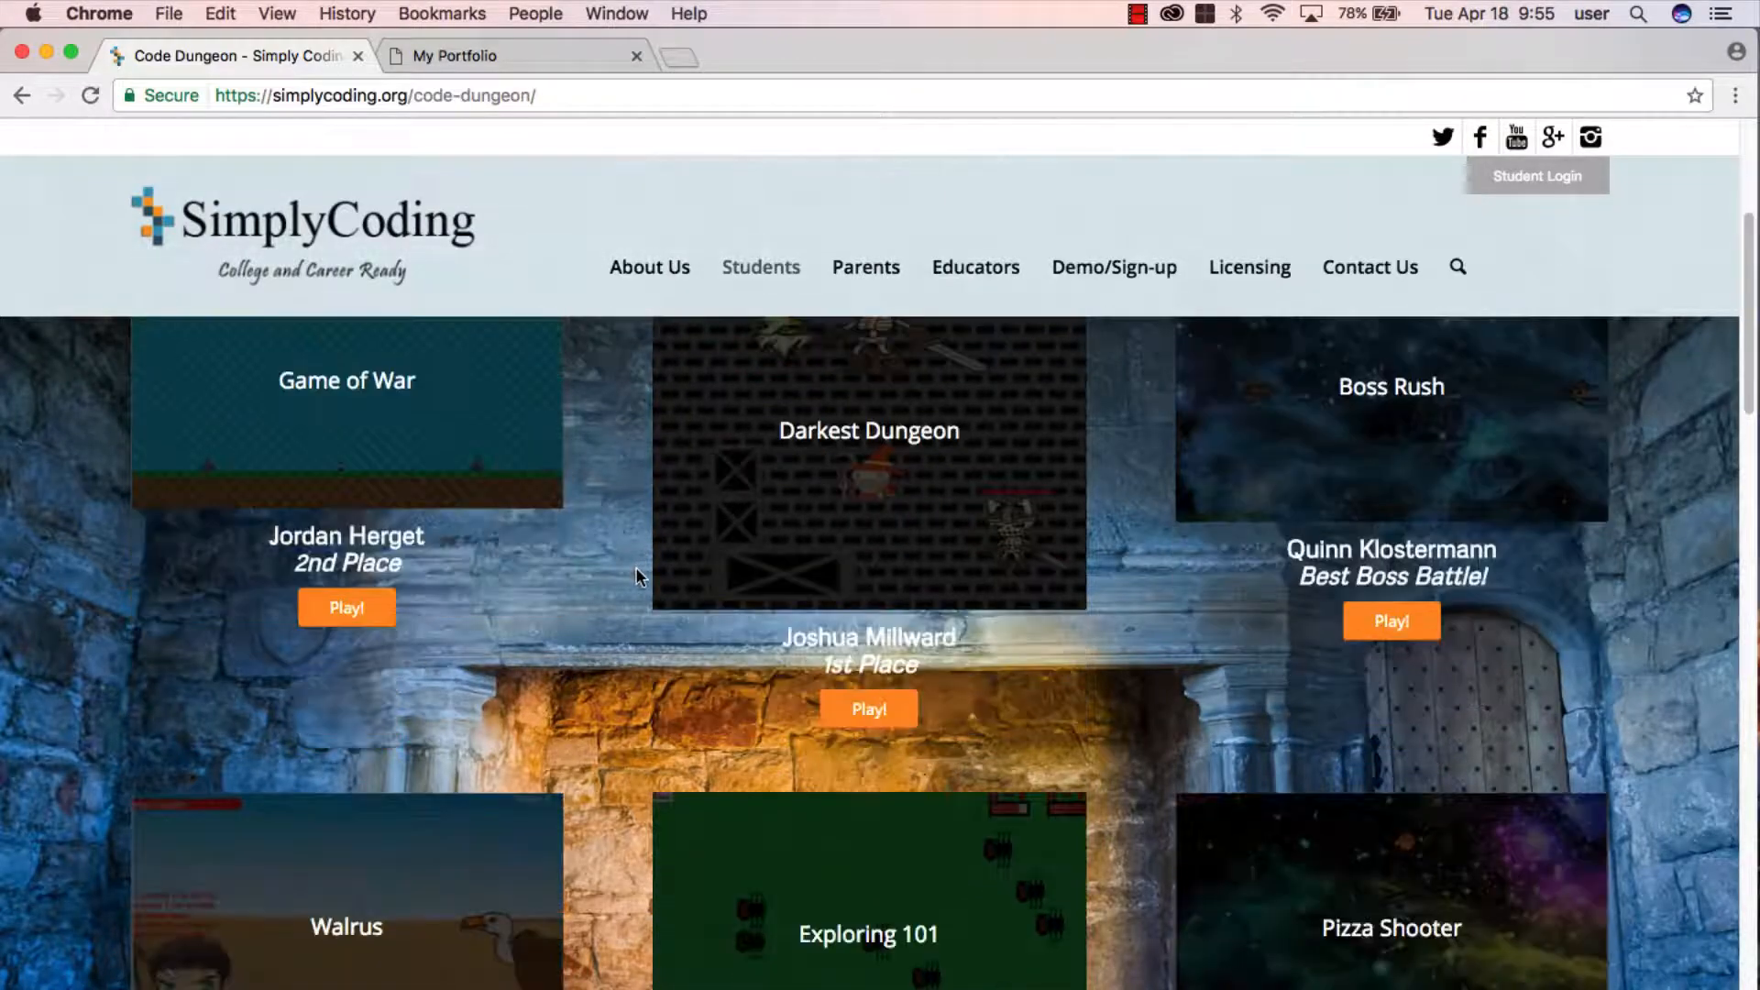
scroll(637, 567, down, 5)
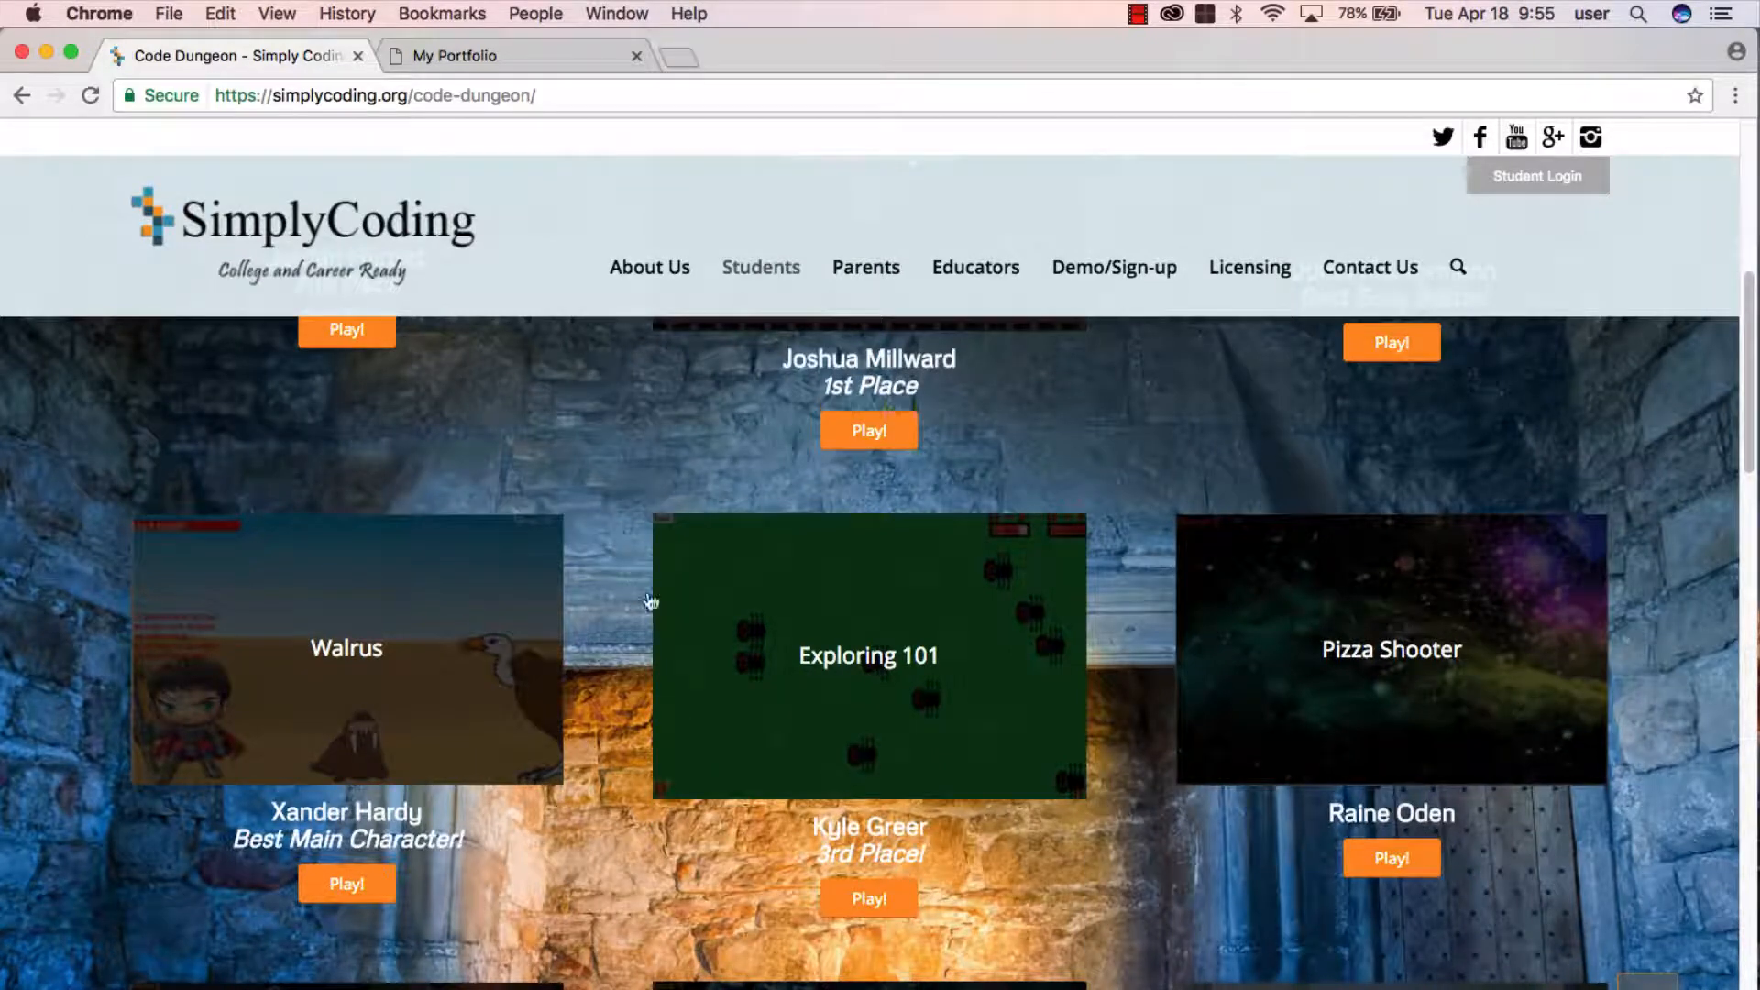
Show the student's 'My Coding Projects!' portfolio with its web and JavaScript game projects.
click(469, 52)
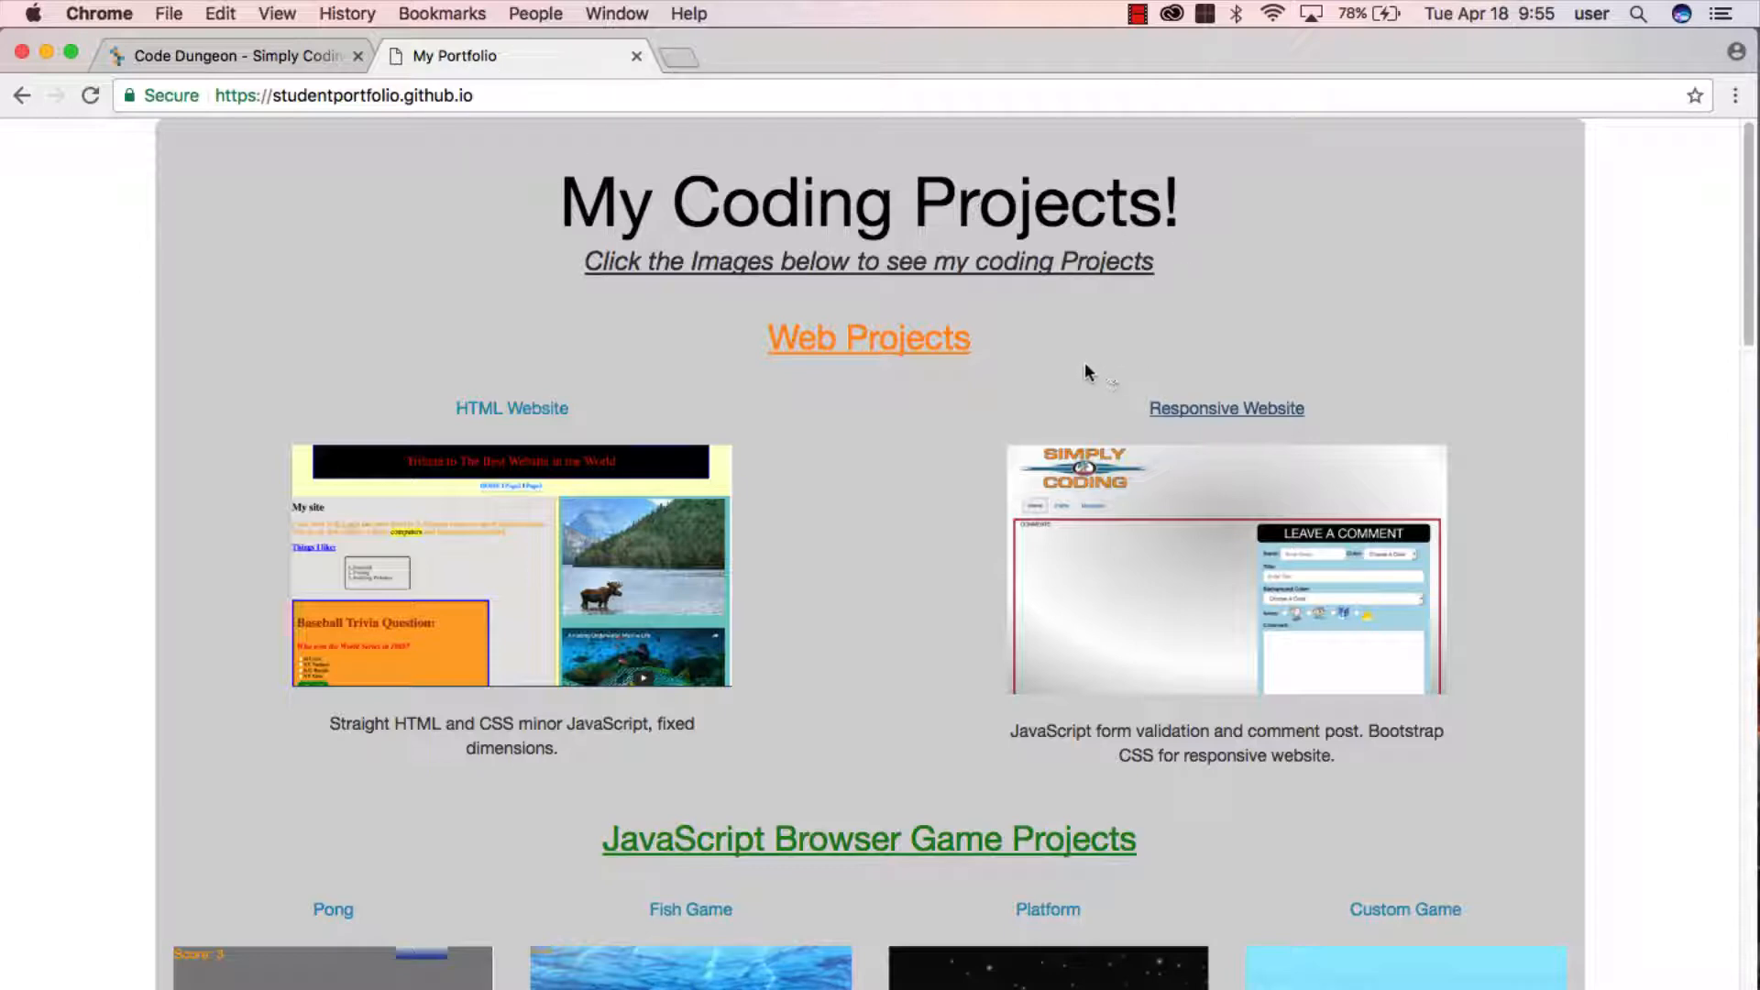
scroll(1086, 361, down, 1)
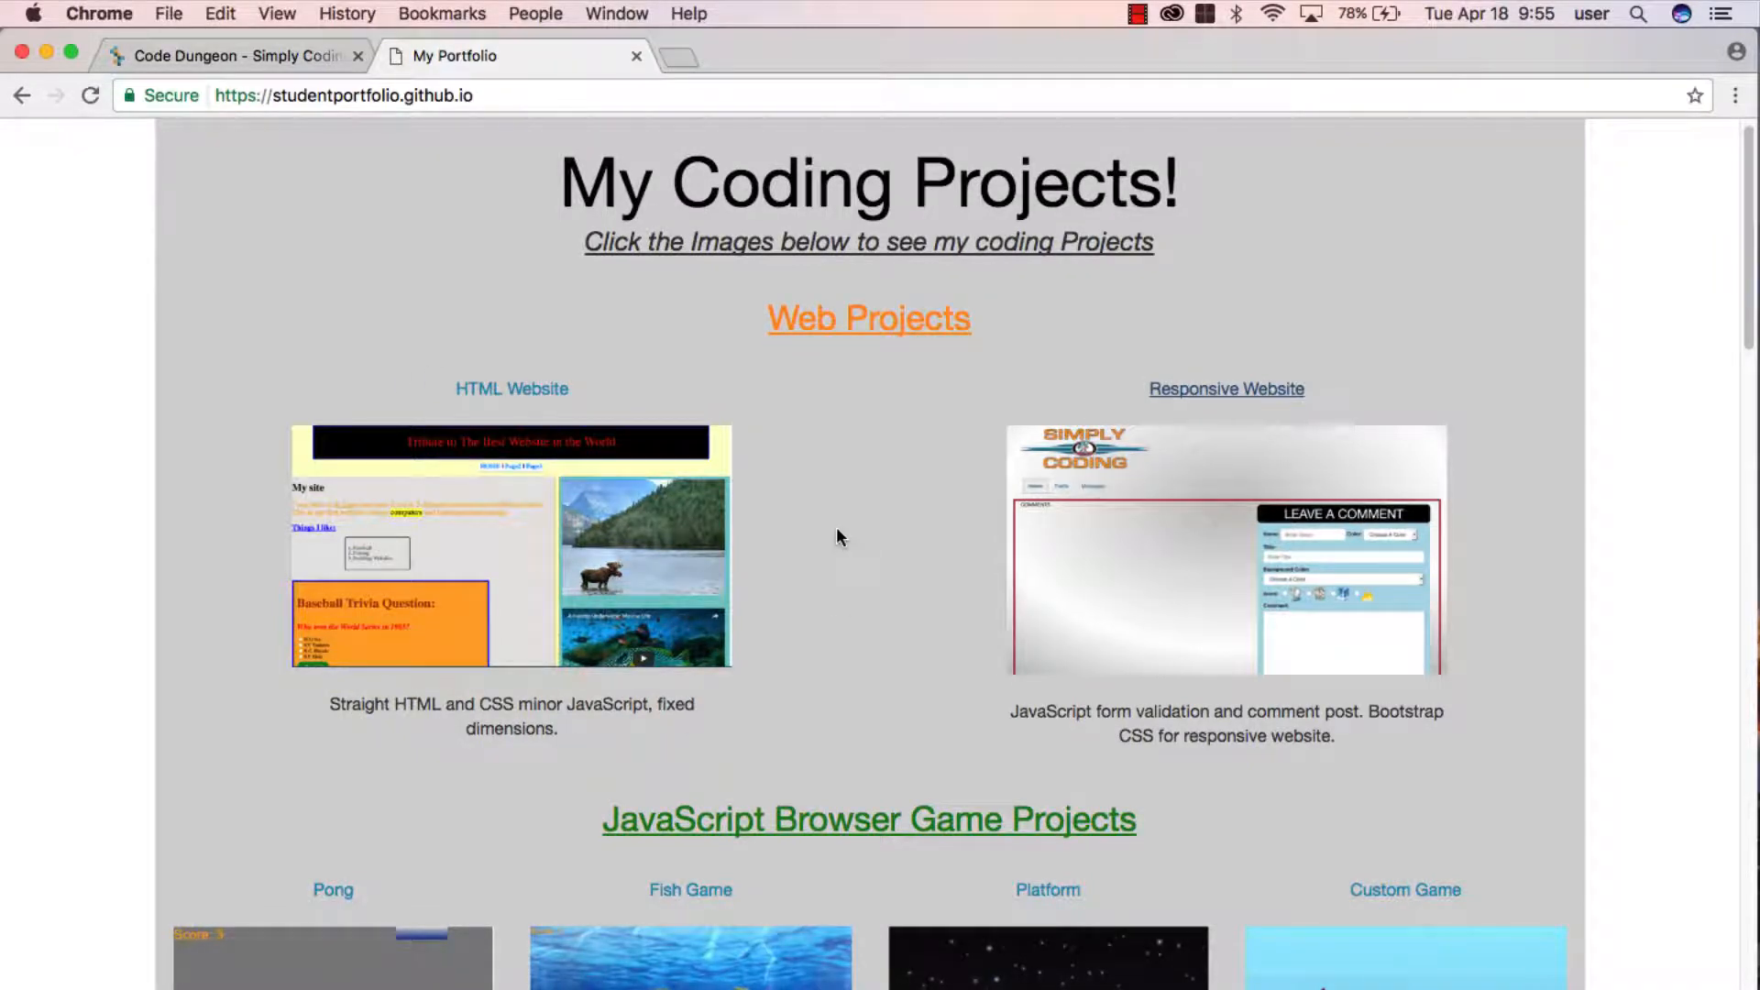
scroll(950, 468, down, 5)
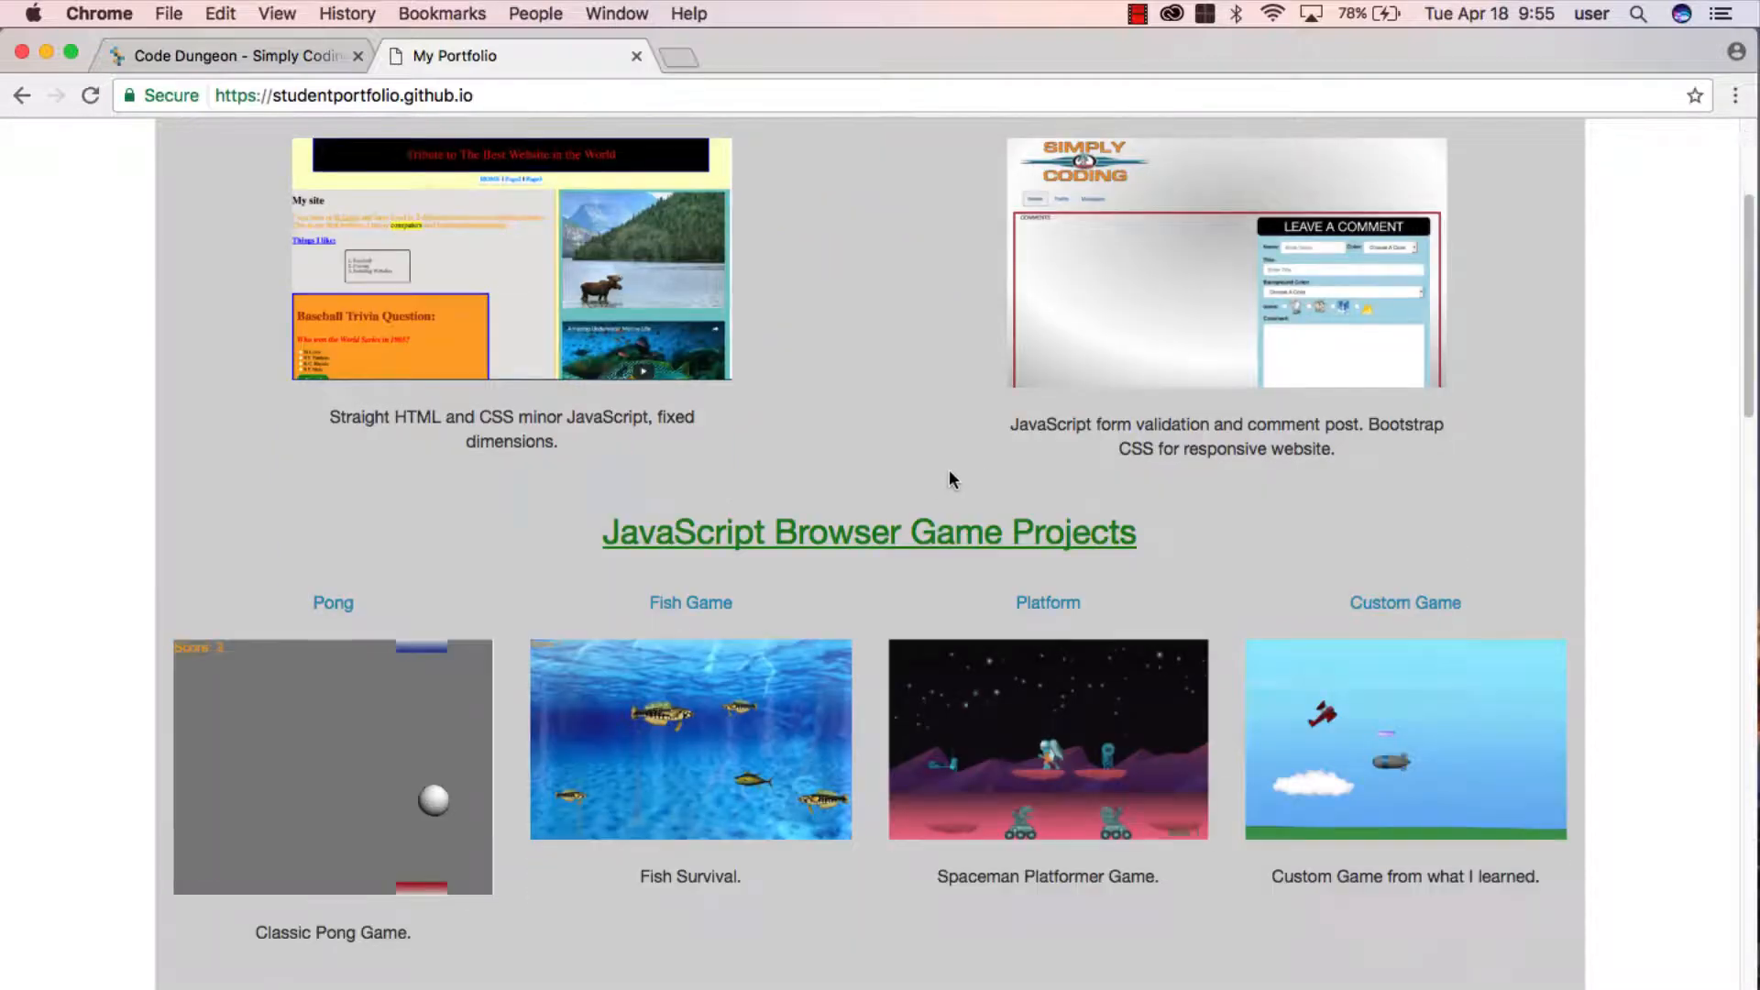
scroll(949, 469, down, 3)
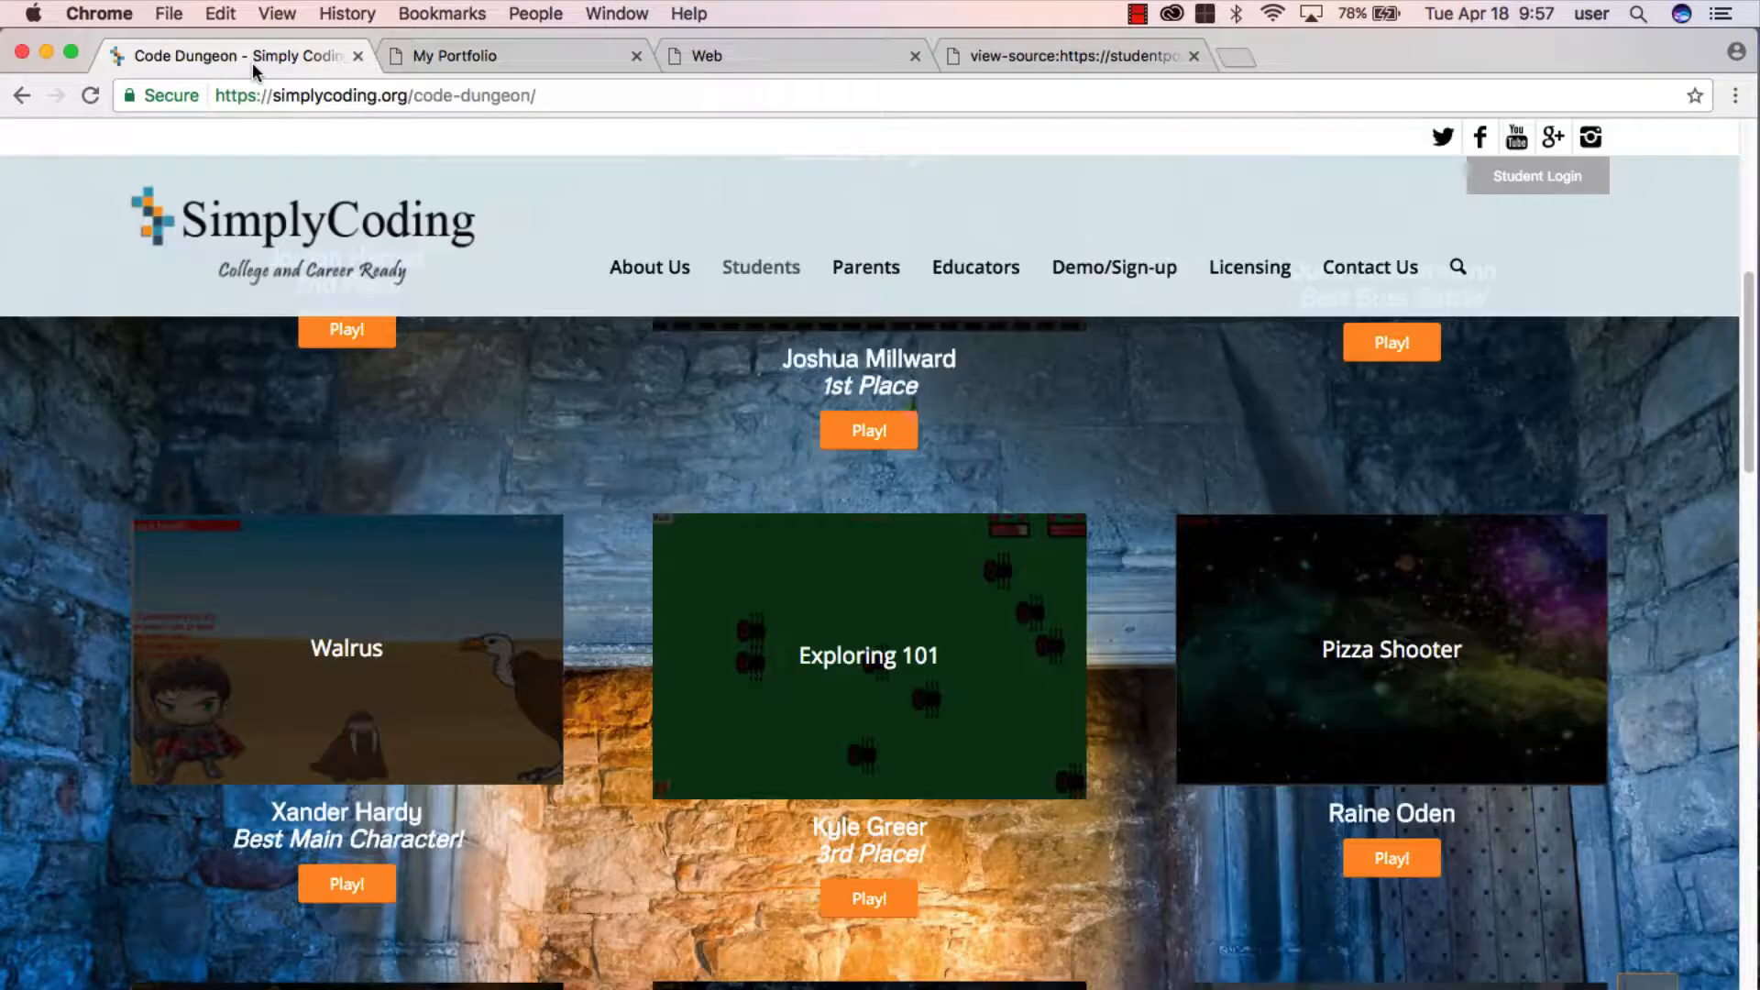
scroll(635, 495, up, 2)
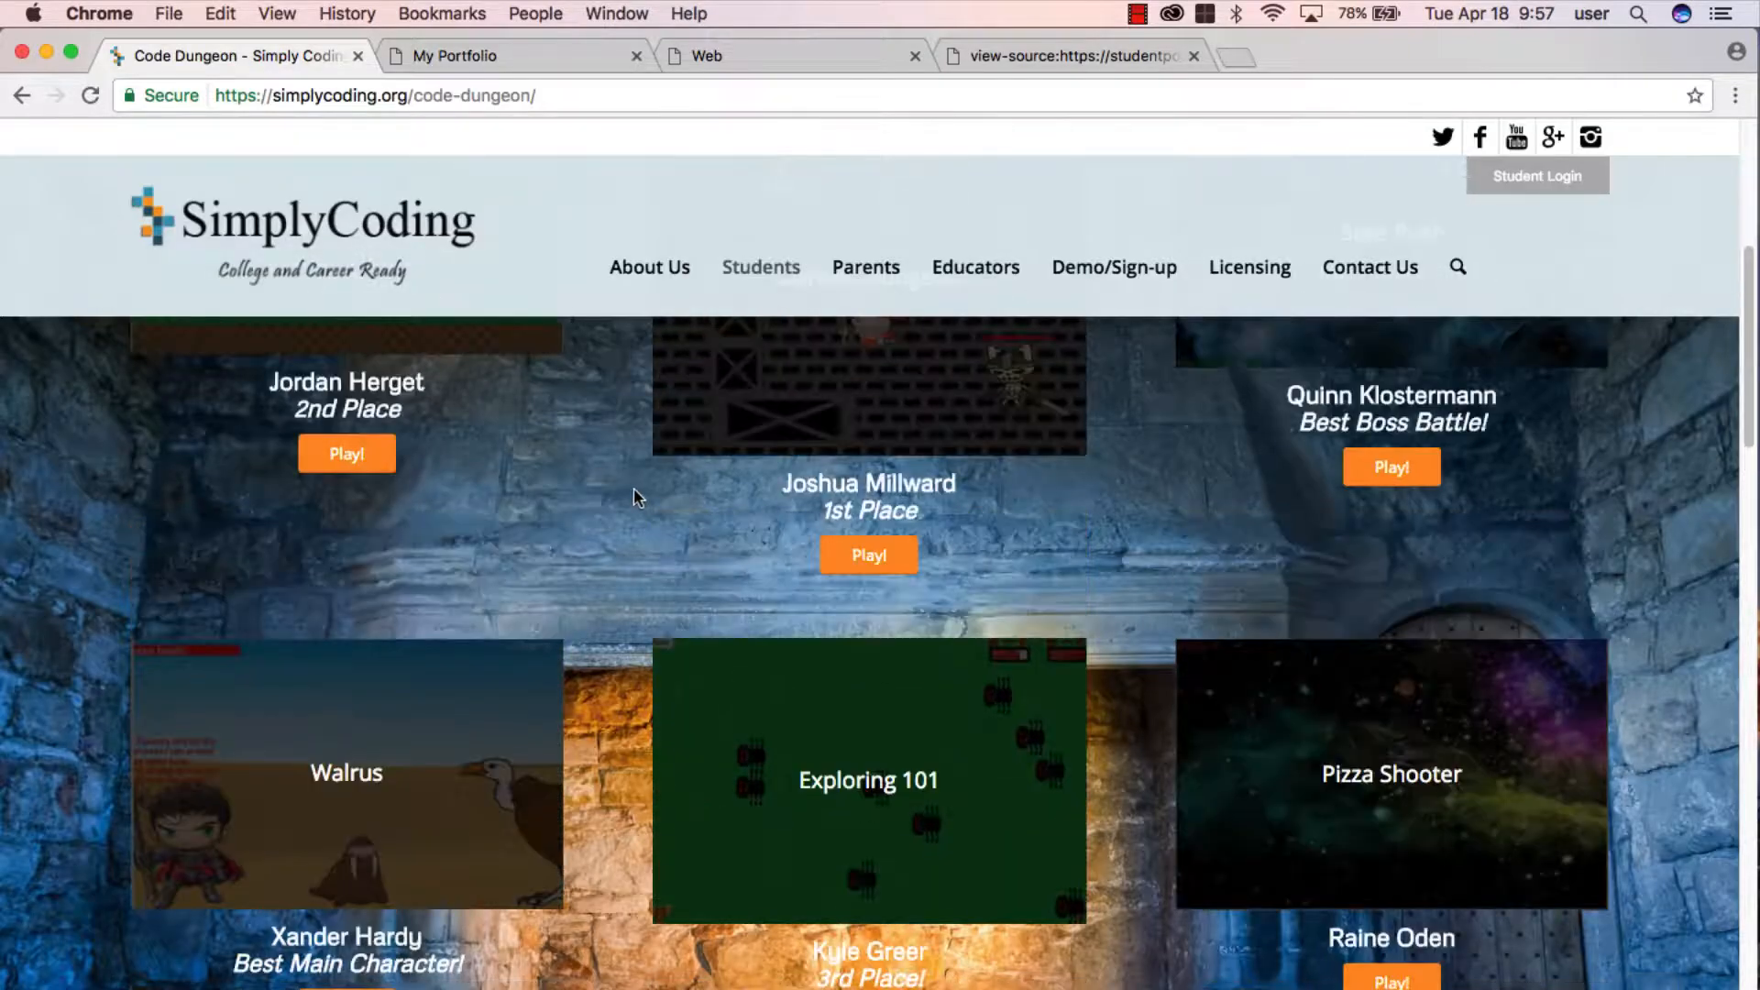
scroll(635, 495, up, 1)
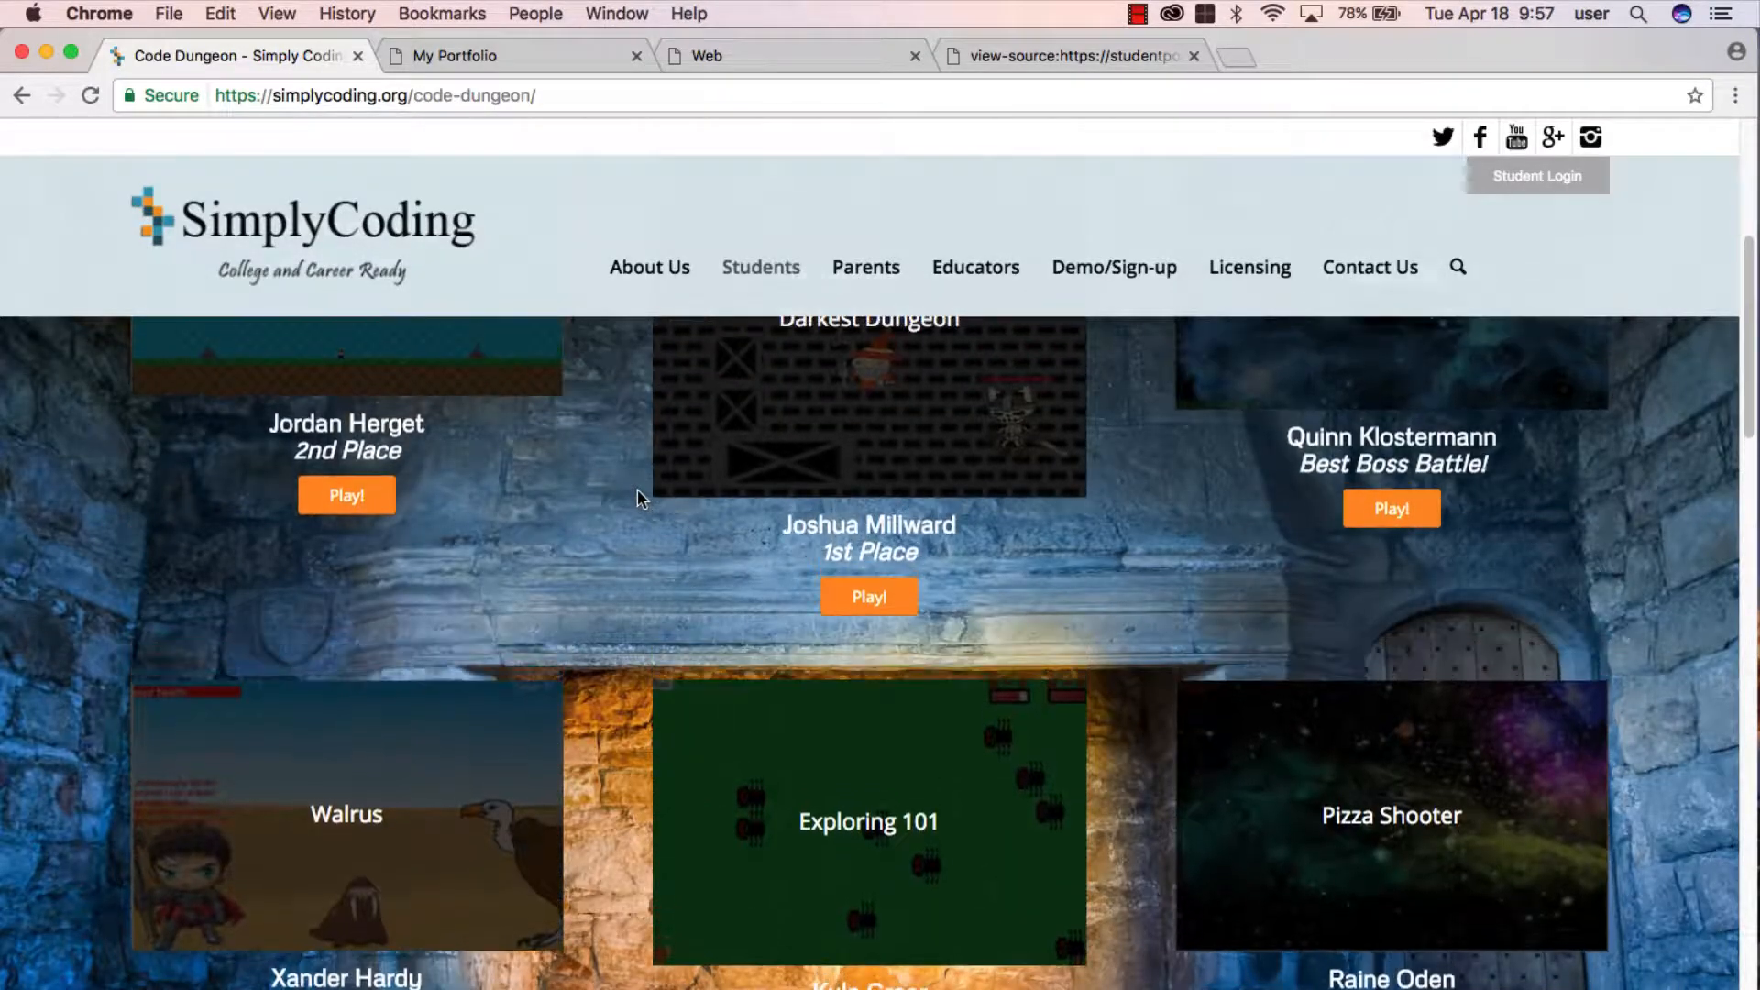
scroll(637, 489, up, 1)
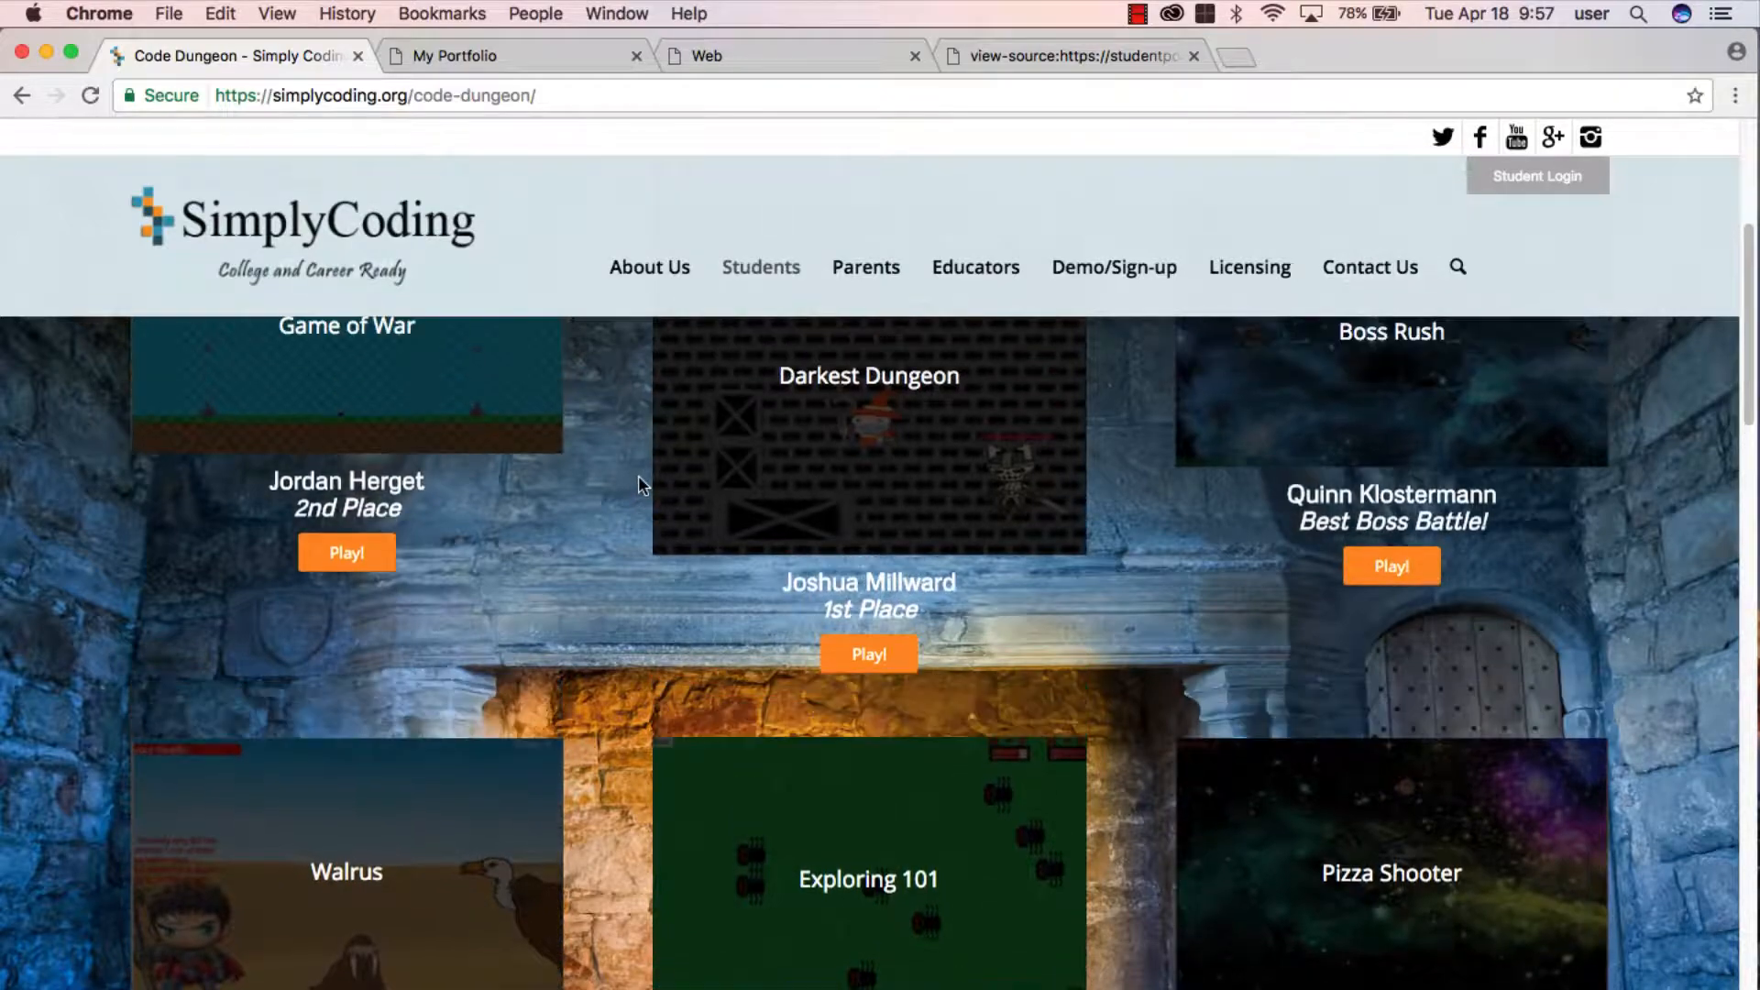